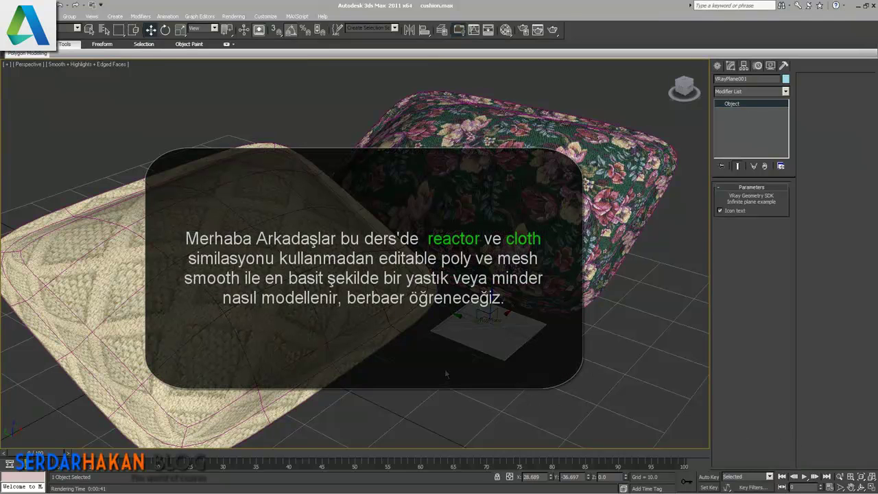
# Render the existing cushion scene with V-Ray, then close the rendered image window
pyautogui.click(481, 364)
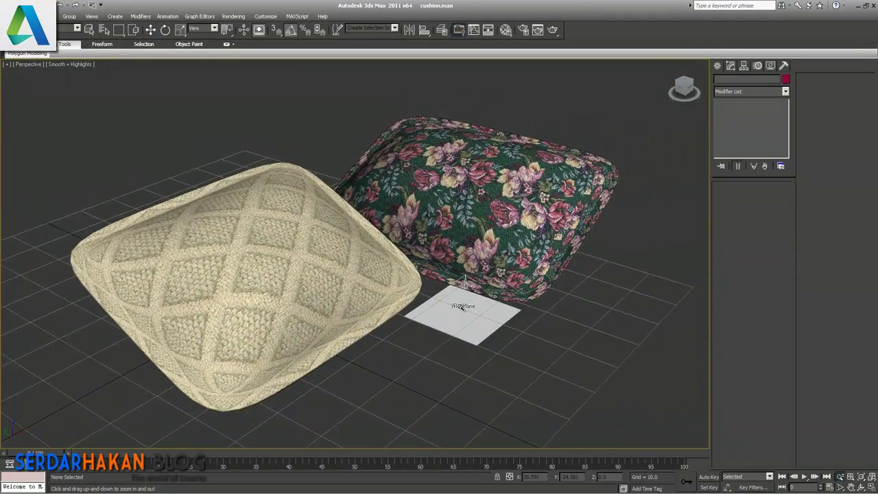
pyautogui.moveTo(485, 285)
pyautogui.keyDown('alt'); pyautogui.mouseDown(button='middle')
pyautogui.moveTo(491, 275)
pyautogui.moveTo(518, 285)
pyautogui.mouseUp(button='middle'); pyautogui.keyUp('alt')
pyautogui.press('w')
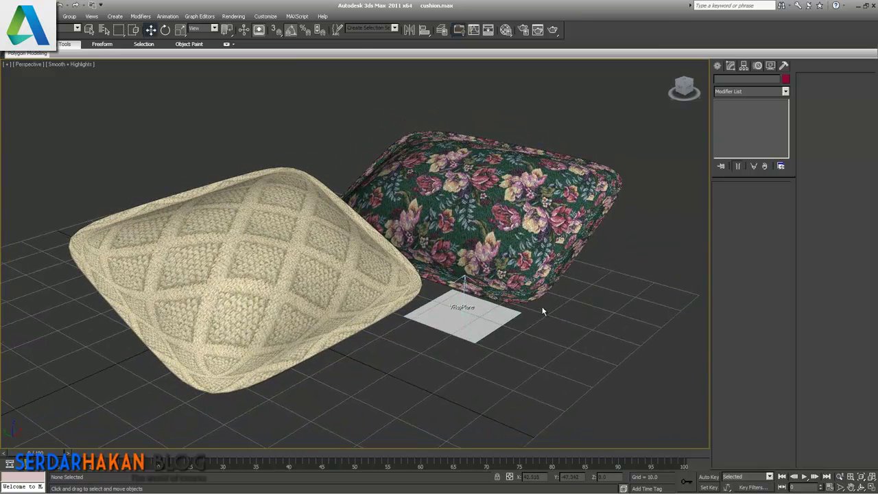
pyautogui.rightClick(542, 312)
pyautogui.click(565, 413)
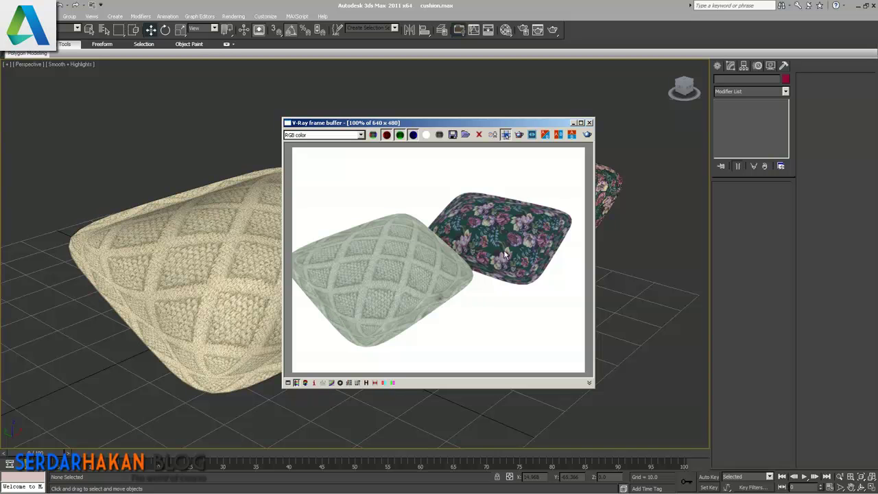
pyautogui.click(589, 123)
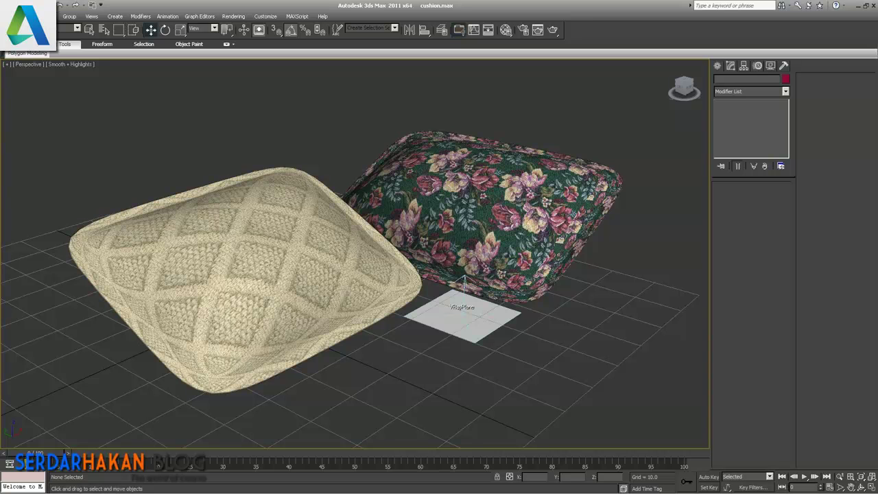
# Reset 3ds Max to a new empty scene
pyautogui.click(27, 24)
pyautogui.click(31, 67)
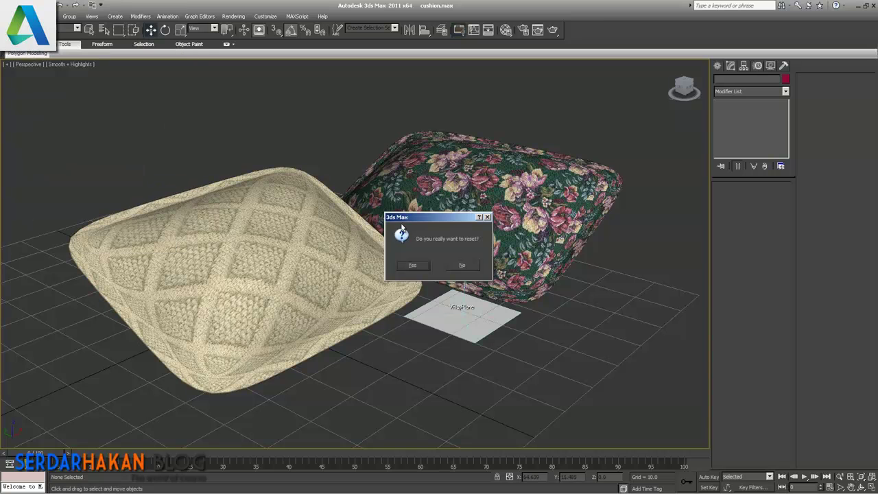
pyautogui.click(413, 266)
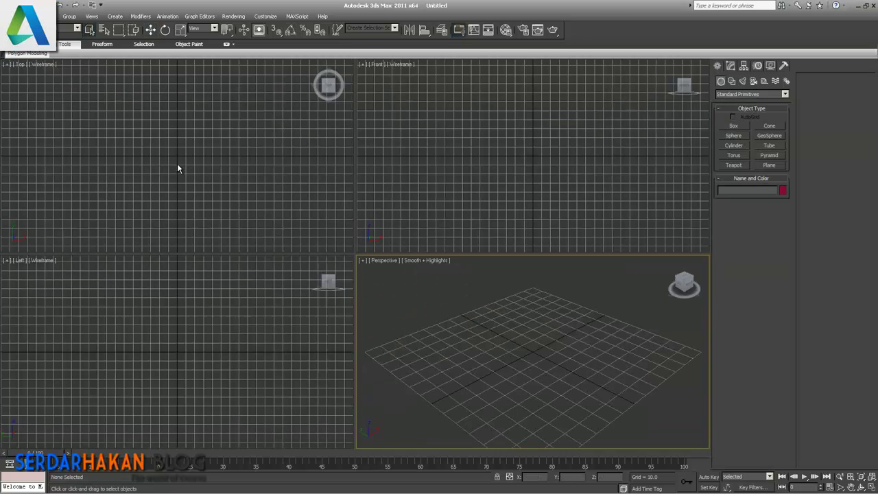
# Maximize the Perspective view and create a box about 47 × 63 × 20
pyautogui.click(177, 165)
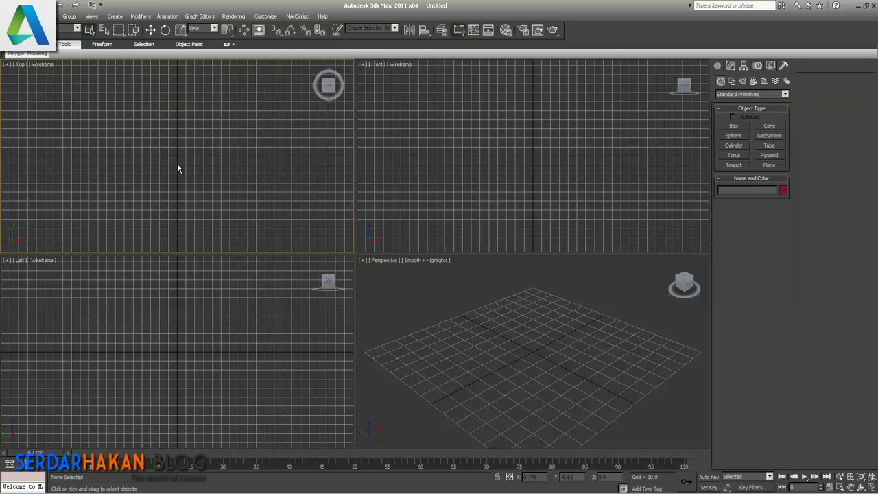
pyautogui.click(697, 295)
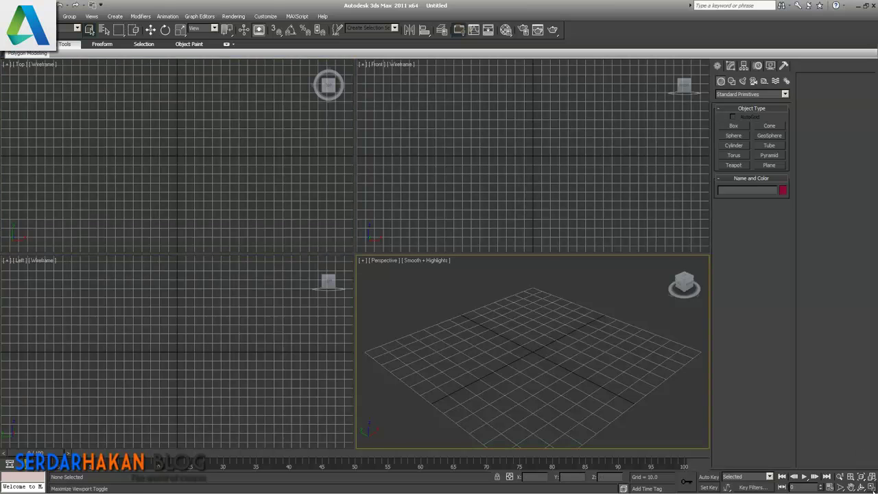
pyautogui.click(872, 488)
pyautogui.click(735, 130)
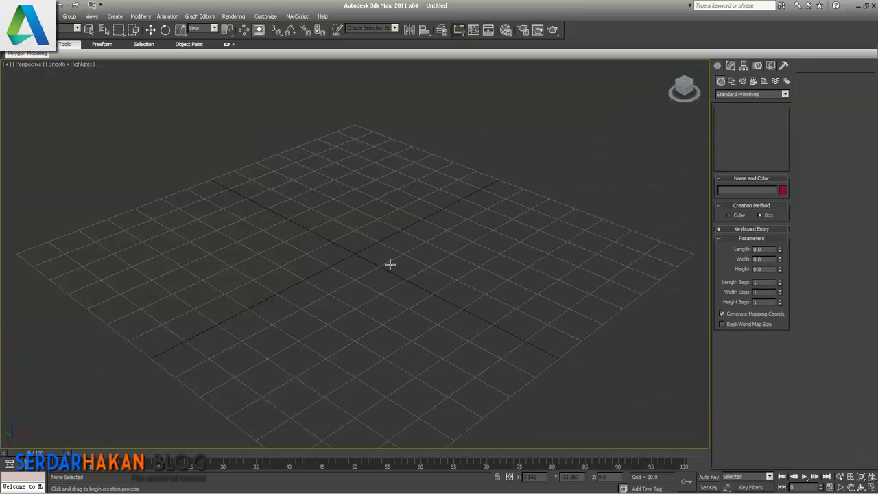
pyautogui.moveTo(437, 204)
pyautogui.mouseDown()
pyautogui.moveTo(375, 351)
pyautogui.moveTo(384, 365)
pyautogui.moveTo(419, 350)
pyautogui.mouseUp()
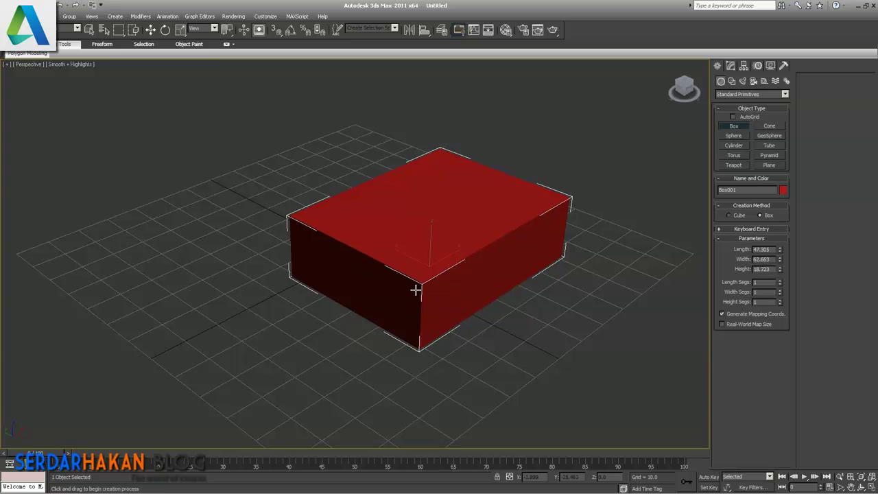
pyautogui.click(416, 284)
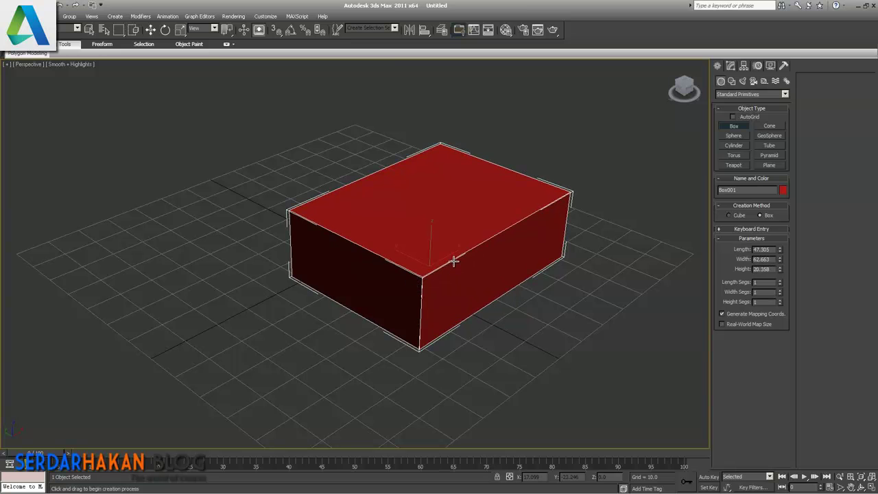
# Turn on Edged Faces for the box and move it left on the grid
pyautogui.press('w')
pyautogui.press('F4')
pyautogui.moveTo(423, 264); pyautogui.dragTo(350, 262)
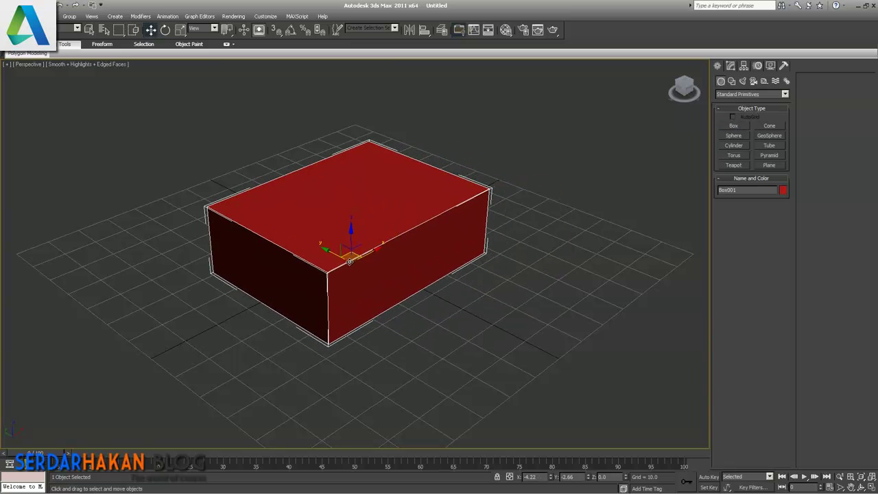
pyautogui.click(83, 64)
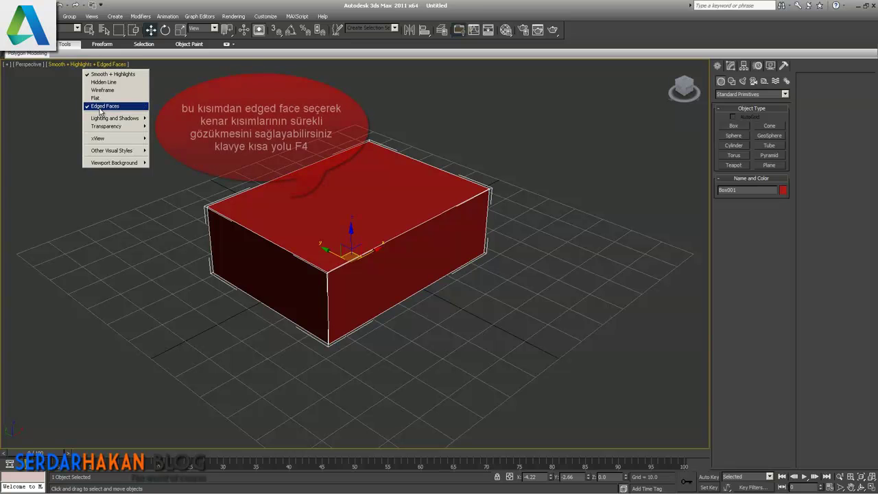
pyautogui.click(105, 108)
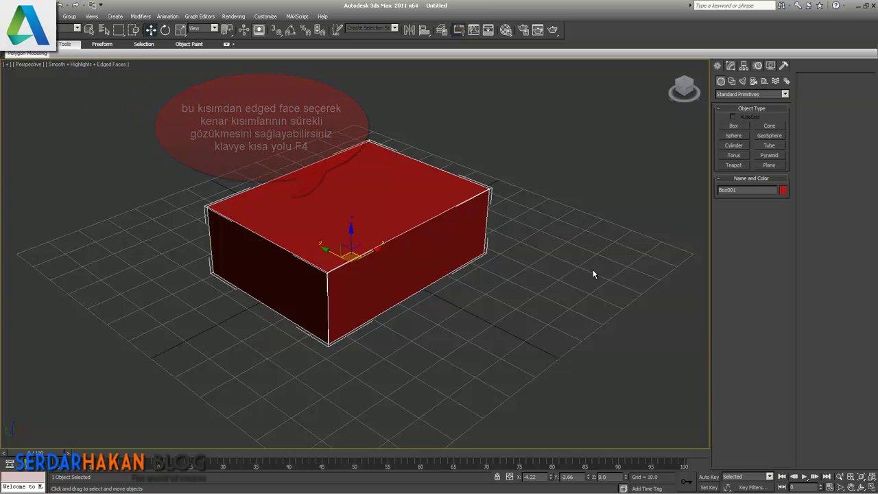
pyautogui.click(731, 66)
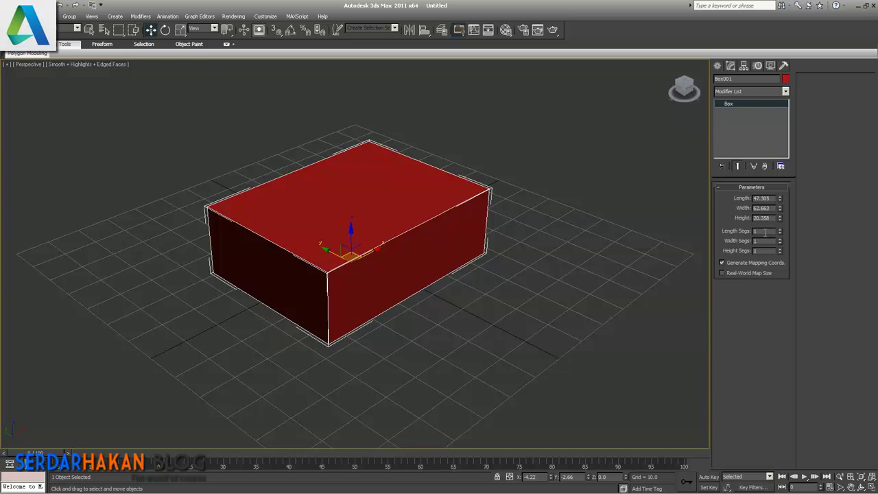
# Give the box 4 length, 4 width and 2 height segments and raise its height to 25.854
pyautogui.click(759, 240)
pyautogui.write('4')
pyautogui.click(761, 250)
pyautogui.press('Return')
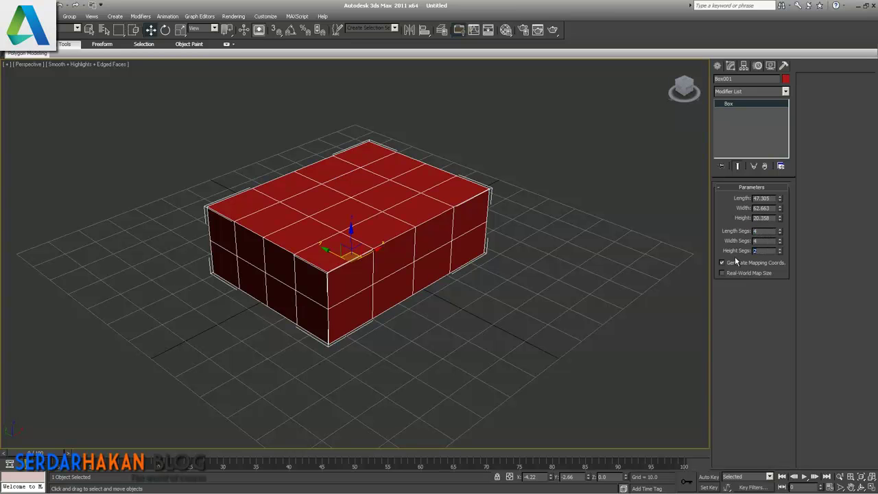
pyautogui.moveTo(781, 219); pyautogui.dragTo(781, 199)
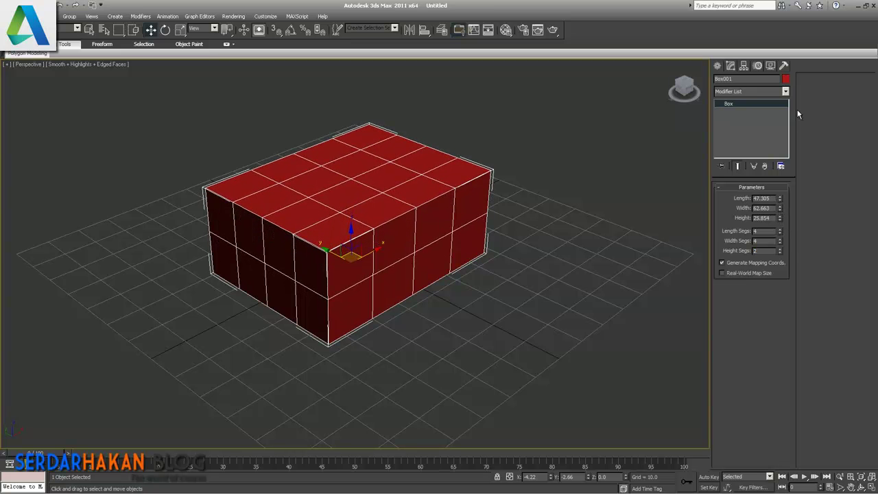
# Add an Edit Poly modifier to the box and restore the four-view layout
pyautogui.click(786, 92)
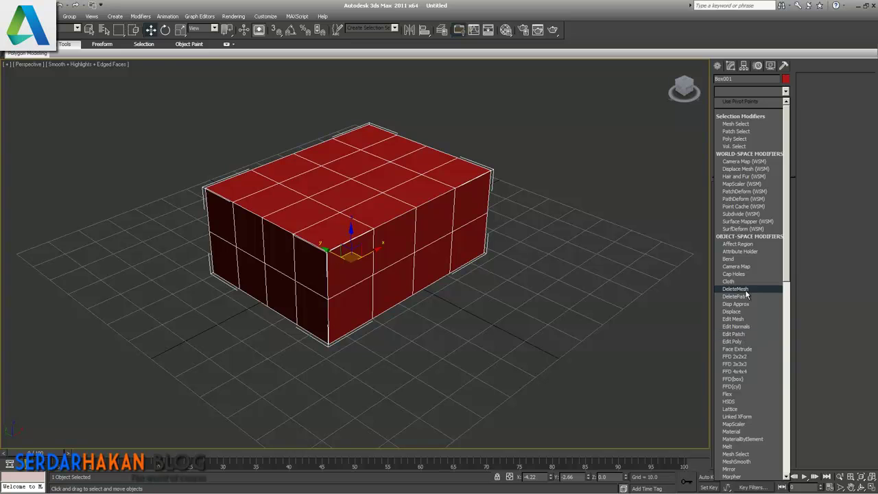
pyautogui.click(737, 341)
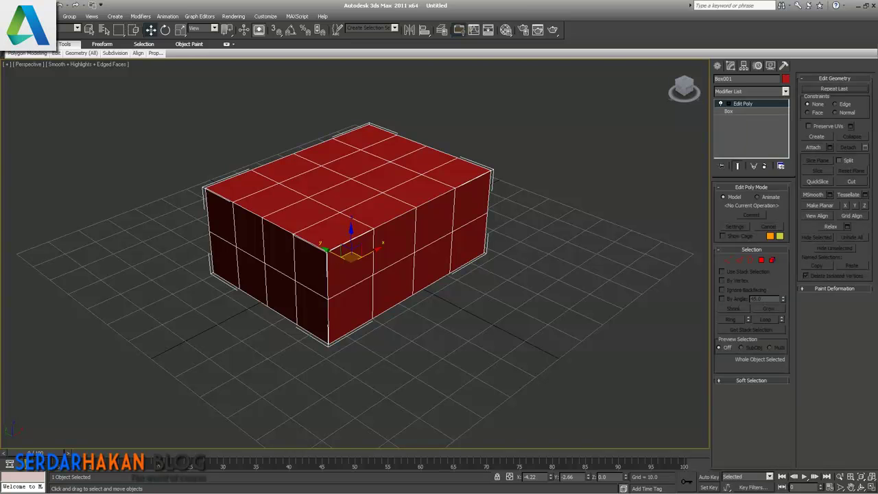
pyautogui.click(872, 486)
# Maximize the Front view, zoom in, hide the grid, and enter Vertex mode on the box
pyautogui.rightClick(591, 176)
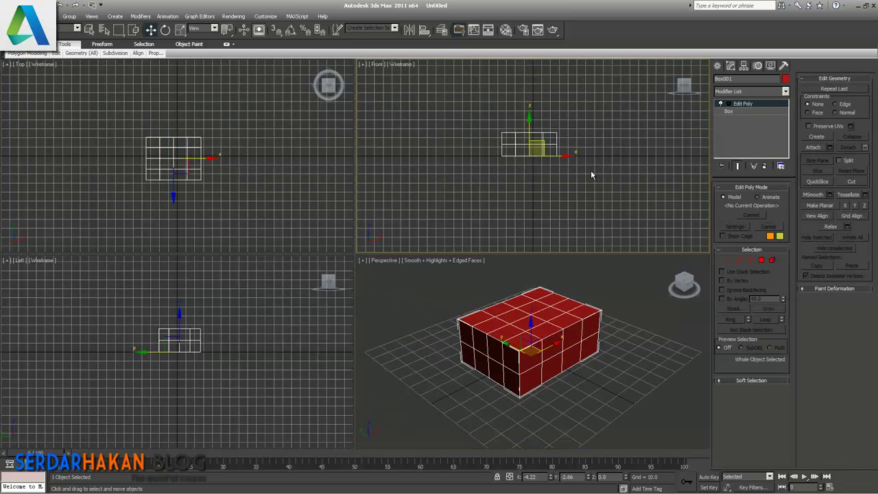
pyautogui.click(872, 486)
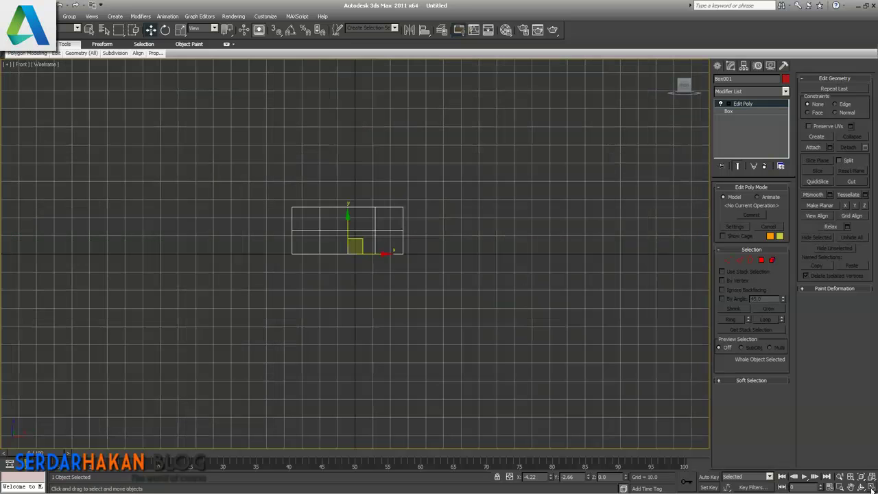
pyautogui.moveTo(483, 275); pyautogui.dragTo(535, 245, button='middle')
pyautogui.scroll(3, 484, 253)
pyautogui.click(526, 261)
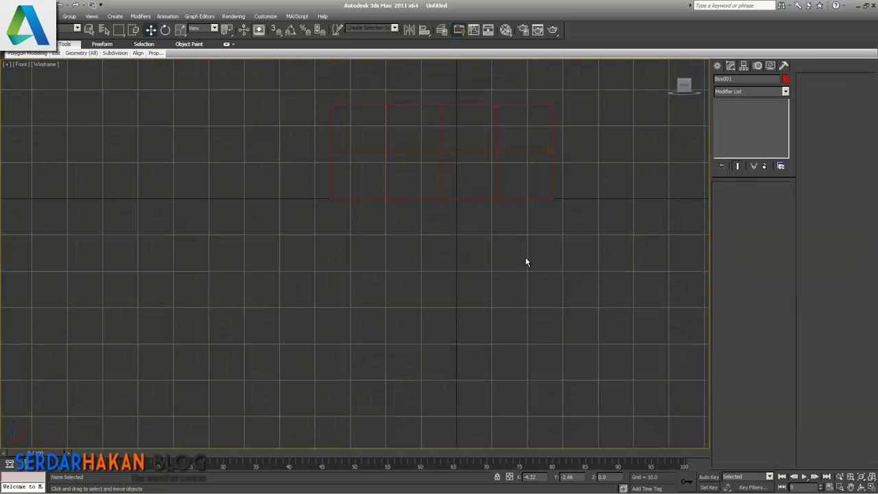
pyautogui.press('g')
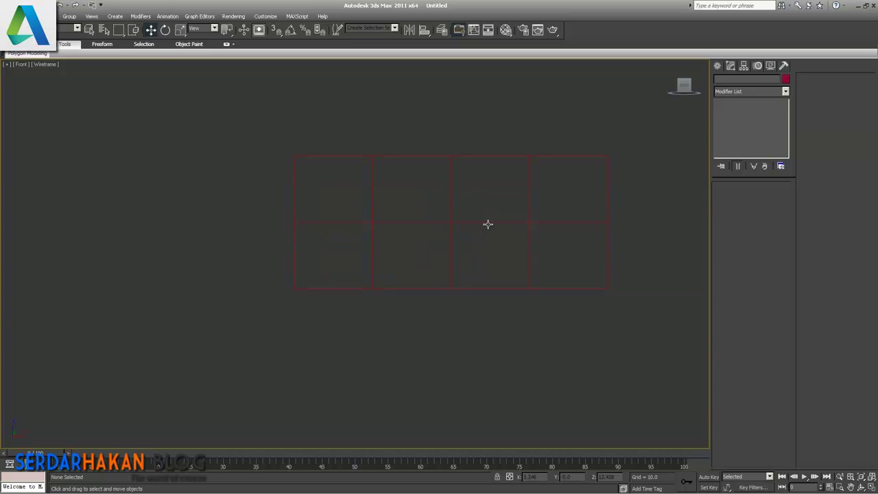
pyautogui.click(467, 238)
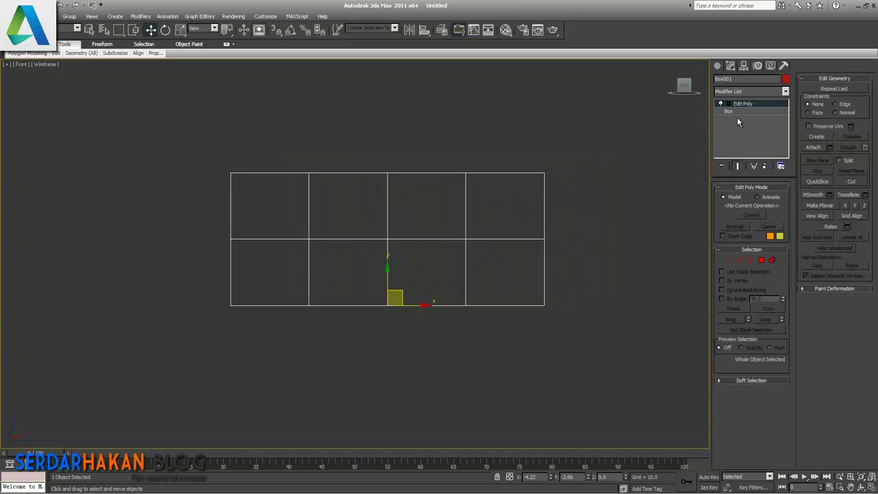
pyautogui.click(729, 261)
# Pull the top-right and bottom-right corners inward so the right end tapers to a point
pyautogui.moveTo(584, 148); pyautogui.dragTo(530, 196)
pyautogui.moveTo(543, 155); pyautogui.dragTo(538, 205)
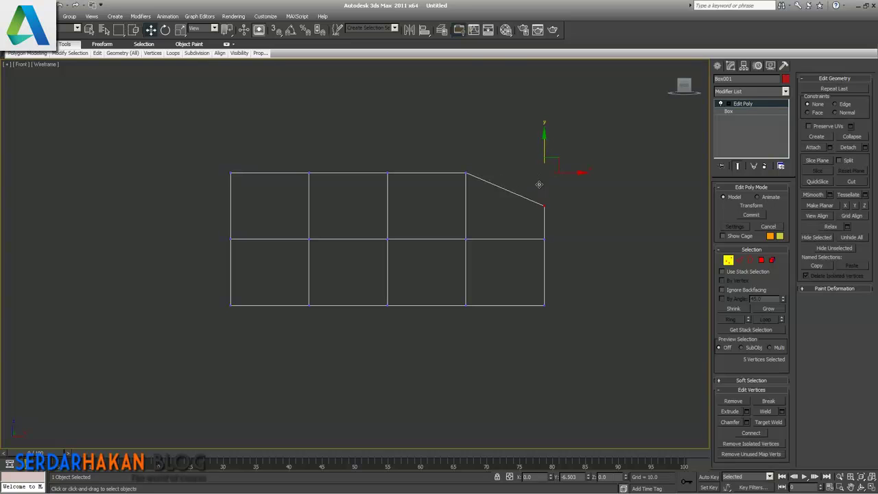
pyautogui.moveTo(567, 326)
pyautogui.mouseDown()
pyautogui.moveTo(524, 293)
pyautogui.moveTo(567, 218)
pyautogui.mouseUp()
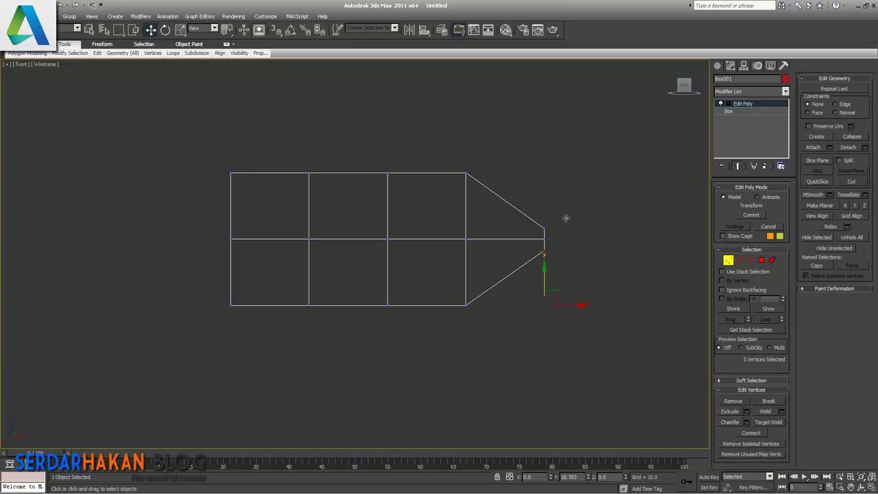
# Pull the top-left and bottom-left corners inward to taper the left end, then restore four views
pyautogui.moveTo(217, 167); pyautogui.dragTo(256, 191)
pyautogui.moveTo(231, 145); pyautogui.dragTo(222, 200)
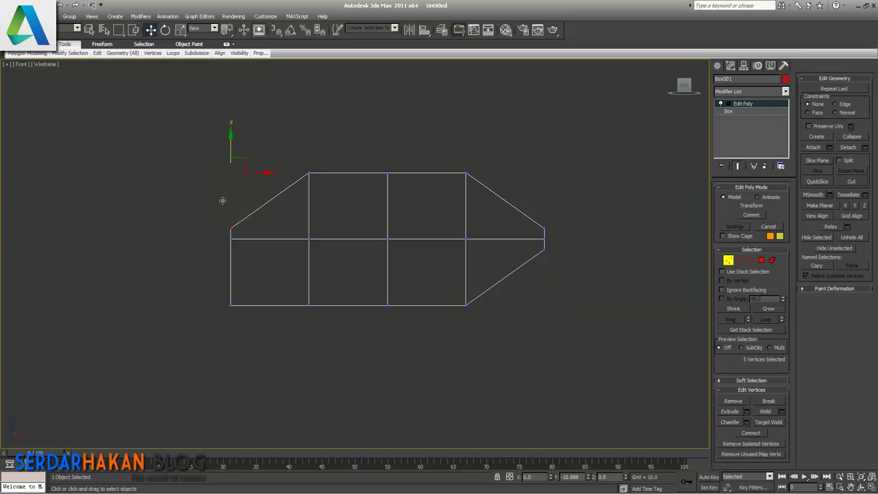
pyautogui.moveTo(255, 296); pyautogui.dragTo(204, 321)
pyautogui.moveTo(231, 285); pyautogui.dragTo(247, 227)
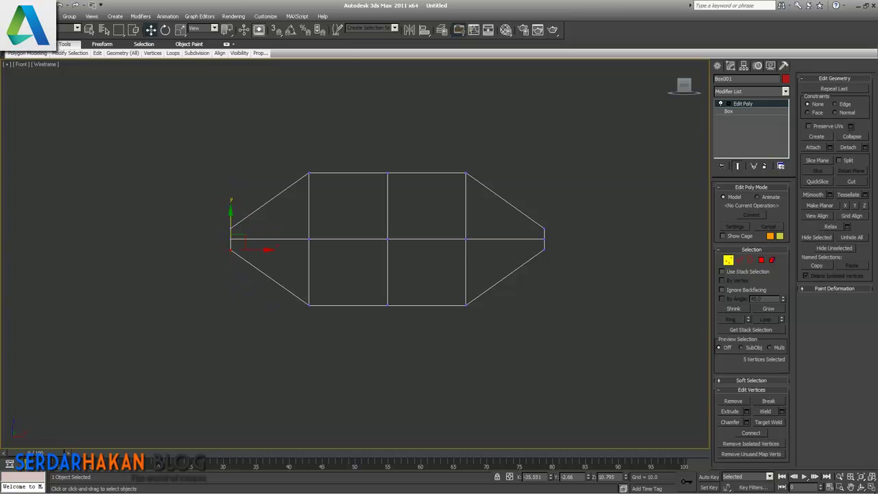
pyautogui.hotkey('alt', 'w')
pyautogui.rightClick(266, 347)
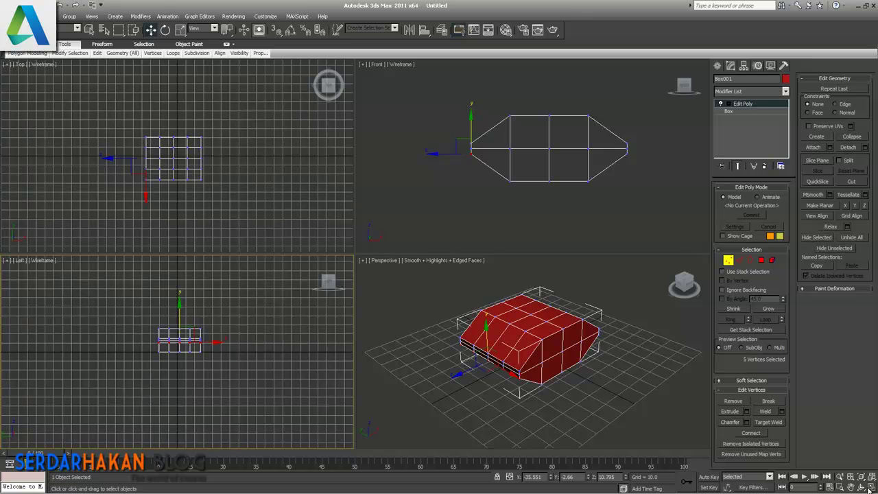
# Maximize the Left view and zoom in to centre the box
pyautogui.hotkey('alt', 'w')
pyautogui.moveTo(349, 294); pyautogui.dragTo(390, 308, button='middle')
pyautogui.scroll(3, 389, 308)
pyautogui.scroll(2, 389, 308)
pyautogui.moveTo(482, 308)
pyautogui.mouseDown(button='middle')
pyautogui.moveTo(392, 314)
pyautogui.moveTo(443, 304)
pyautogui.mouseUp(button='middle')
# Move the right and left corner vertices toward the middle to taper the side profile
pyautogui.moveTo(470, 131); pyautogui.dragTo(604, 201)
pyautogui.moveTo(509, 125); pyautogui.dragTo(510, 191)
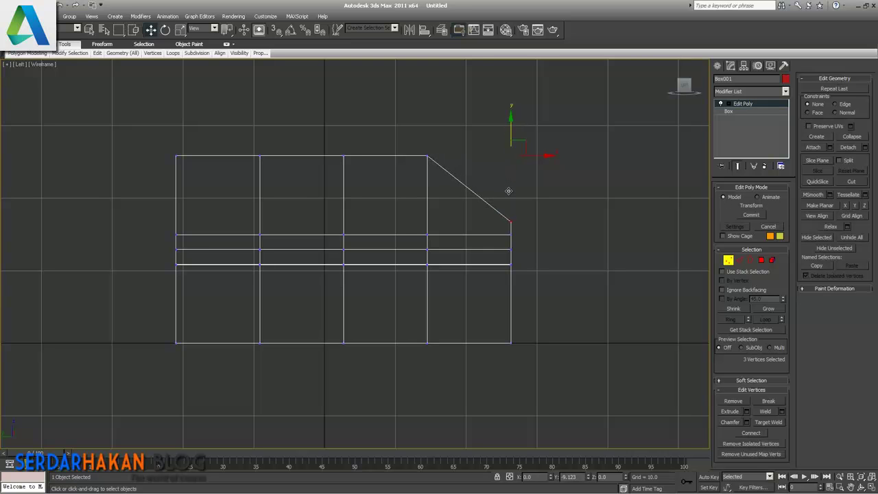
pyautogui.moveTo(537, 385)
pyautogui.mouseDown()
pyautogui.moveTo(475, 323)
pyautogui.moveTo(533, 249)
pyautogui.mouseUp()
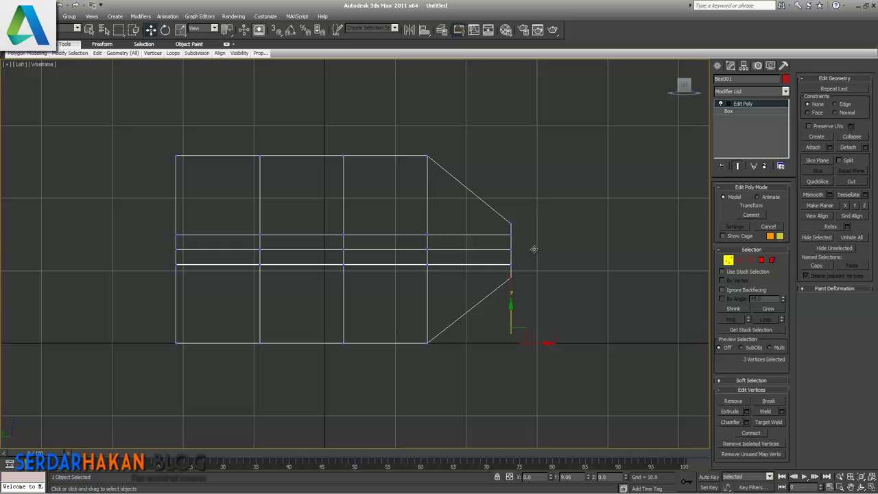
pyautogui.moveTo(145, 135); pyautogui.dragTo(206, 169)
pyautogui.moveTo(175, 130); pyautogui.dragTo(161, 196)
pyautogui.moveTo(202, 363)
pyautogui.mouseDown()
pyautogui.moveTo(161, 328)
pyautogui.moveTo(291, 268)
pyautogui.mouseUp()
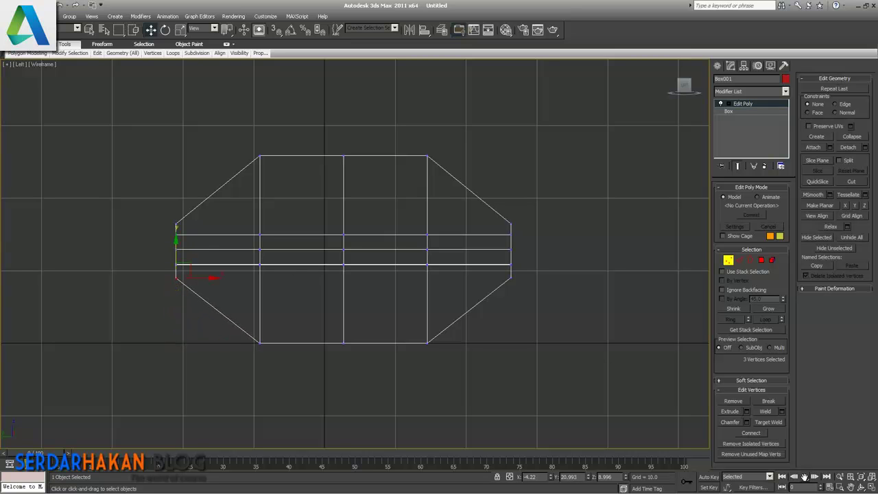
# Maximize the Perspective view, zoom in on the box, and exit Vertex mode
pyautogui.click(873, 488)
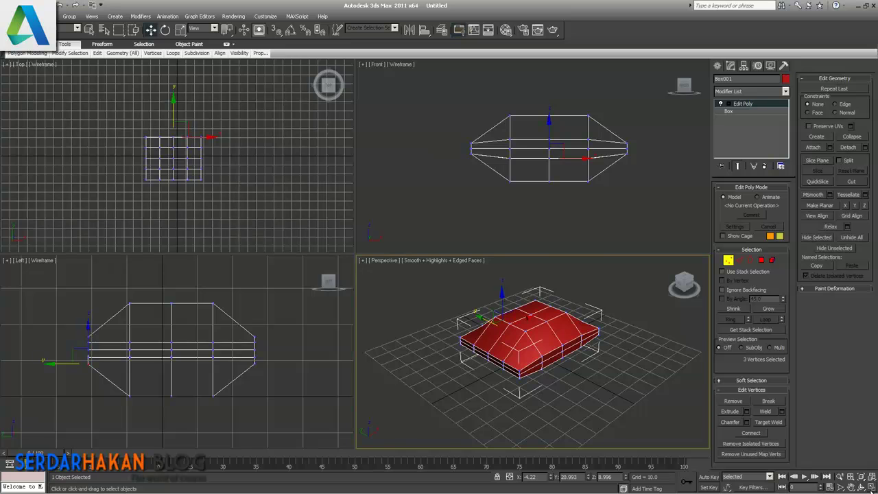
pyautogui.click(873, 488)
pyautogui.scroll(-3, 481, 284)
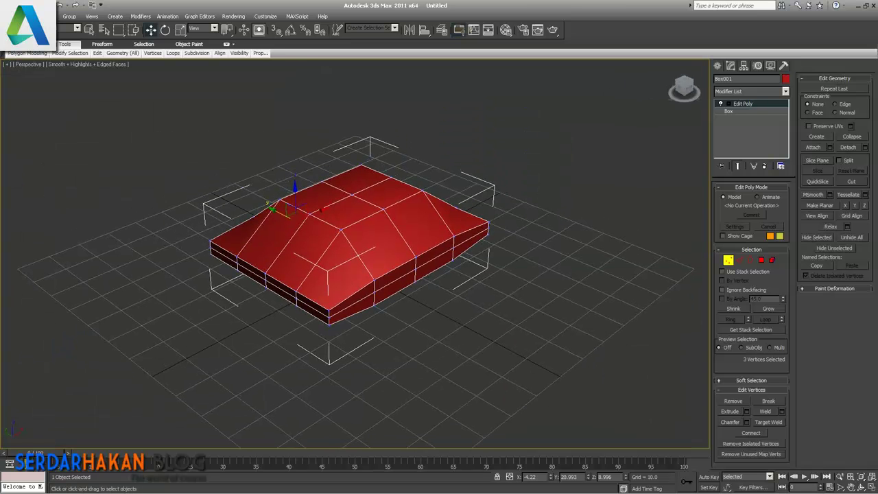
pyautogui.click(838, 479)
pyautogui.moveTo(399, 356); pyautogui.dragTo(405, 342)
pyautogui.click(729, 262)
# Apply a MeshSmooth modifier with Iterations set to 2 to the tapered box
pyautogui.click(514, 344)
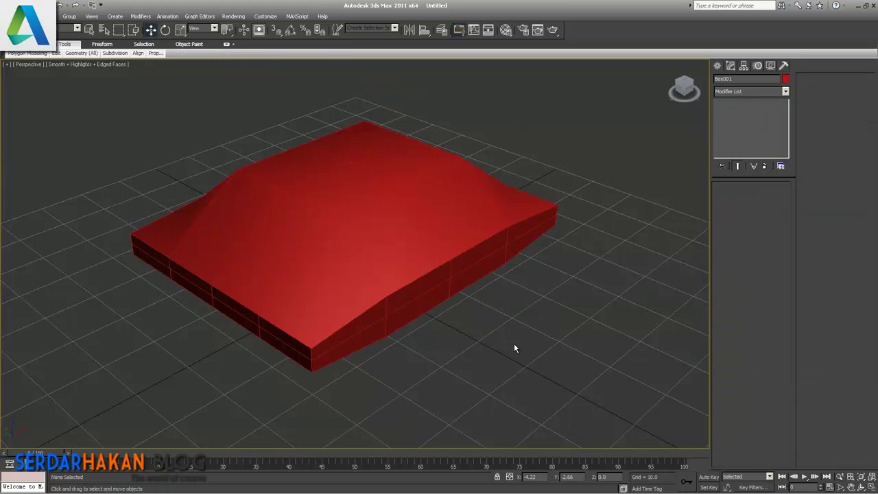
pyautogui.moveTo(308, 288)
pyautogui.keyDown('alt'); pyautogui.mouseDown(button='middle')
pyautogui.moveTo(376, 283)
pyautogui.moveTo(388, 263)
pyautogui.moveTo(337, 263)
pyautogui.moveTo(355, 281)
pyautogui.moveTo(510, 270)
pyautogui.moveTo(486, 289)
pyautogui.moveTo(311, 282)
pyautogui.moveTo(398, 281)
pyautogui.moveTo(392, 284)
pyautogui.mouseUp(button='middle'); pyautogui.keyUp('alt')
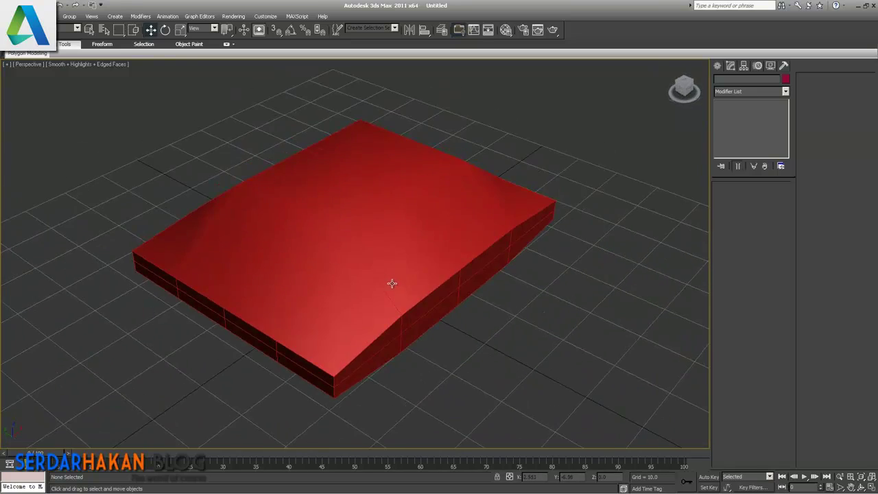
pyautogui.click(392, 284)
pyautogui.click(782, 92)
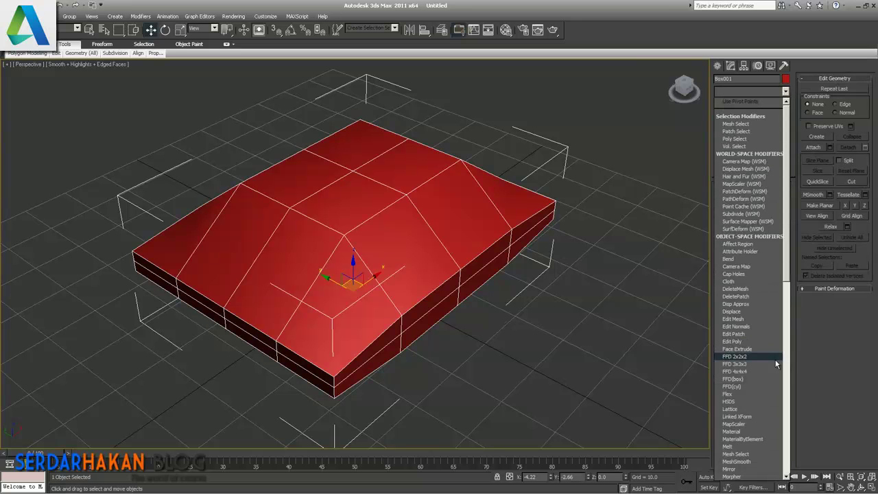
pyautogui.click(736, 462)
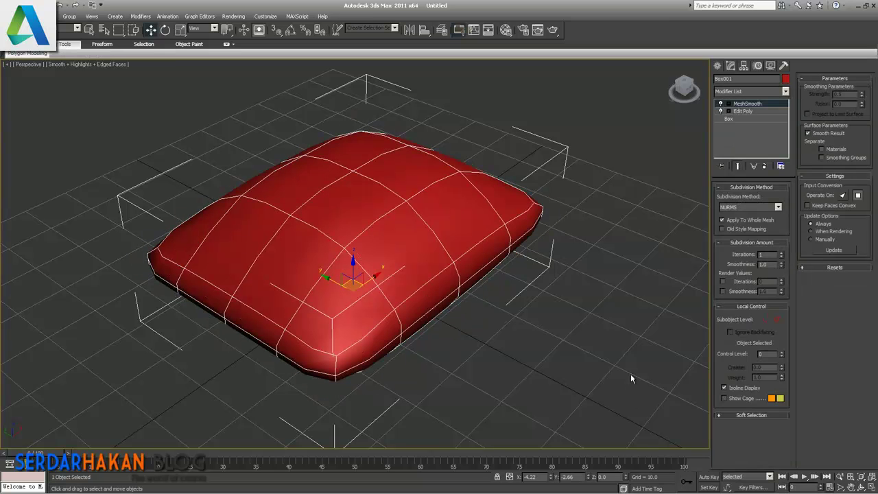
pyautogui.click(782, 255)
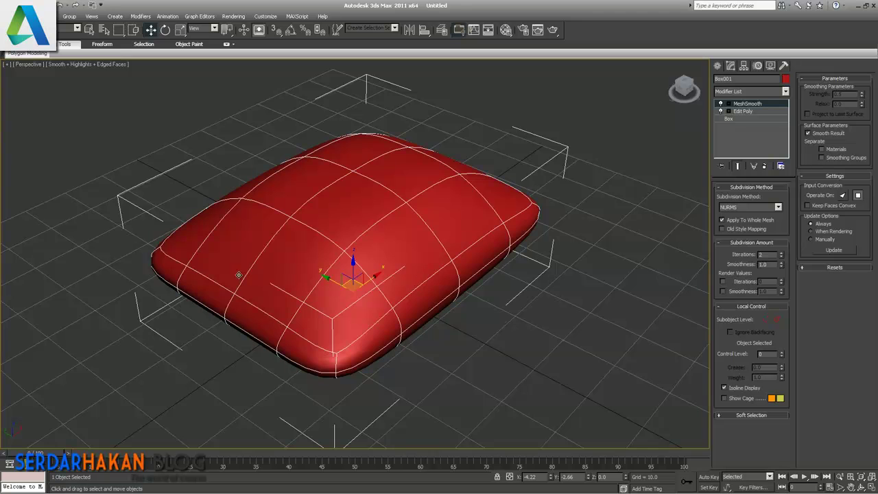
pyautogui.keyDown('alt'); pyautogui.moveTo(459, 307); pyautogui.dragTo(450, 298, button='middle'); pyautogui.keyUp('alt')
pyautogui.click(841, 476)
pyautogui.moveTo(458, 304)
pyautogui.mouseDown()
pyautogui.moveTo(451, 318)
pyautogui.moveTo(446, 273)
pyautogui.moveTo(449, 289)
pyautogui.mouseUp()
# In Edit Poly Edge mode, select the edge loop around the pillow's middle
pyautogui.click(747, 112)
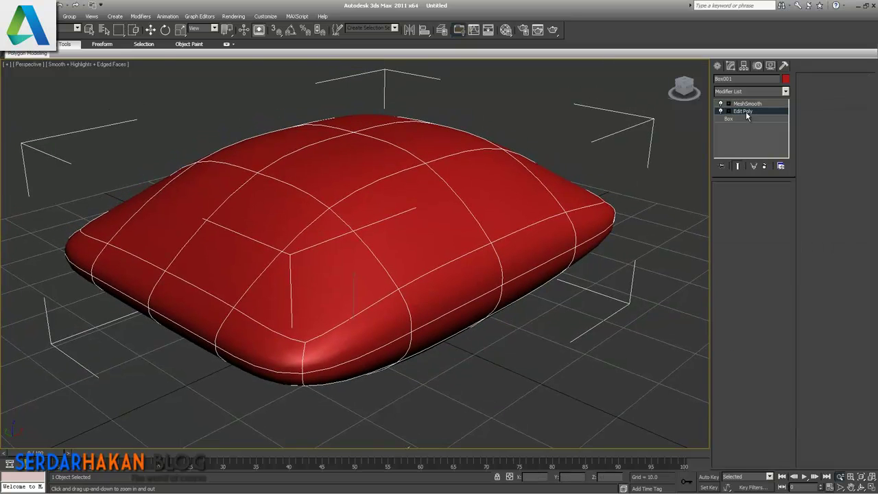
pyautogui.click(739, 261)
pyautogui.click(477, 297)
pyautogui.click(769, 321)
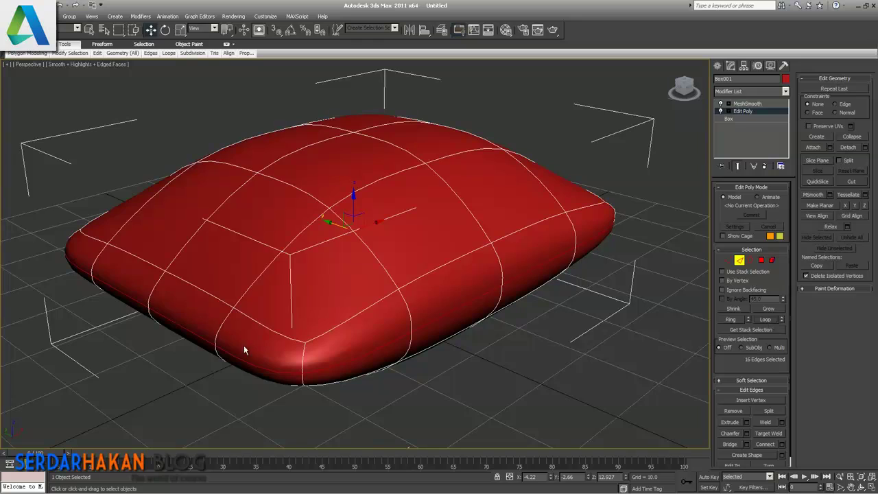
pyautogui.keyDown('alt'); pyautogui.moveTo(183, 287); pyautogui.dragTo(519, 289, button='middle'); pyautogui.keyUp('alt')
# Extrude the selected edge loop outward into a rim seam, then exit Edge mode
pyautogui.click(747, 423)
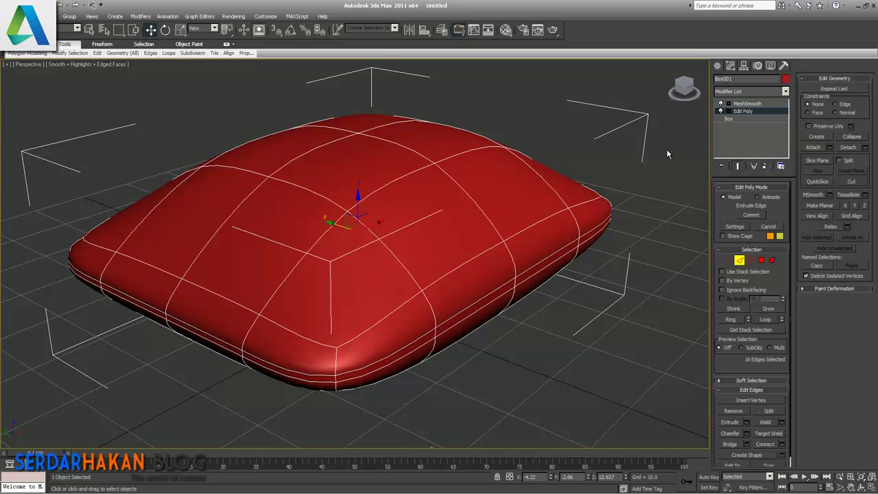
pyautogui.keyDown('alt'); pyautogui.moveTo(669, 166); pyautogui.dragTo(683, 163, button='middle'); pyautogui.keyUp('alt')
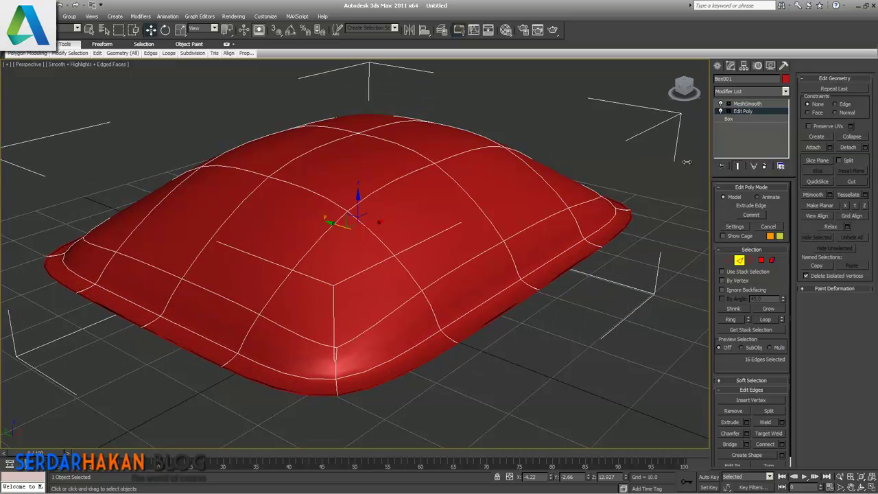
pyautogui.moveTo(665, 172); pyautogui.dragTo(669, 173)
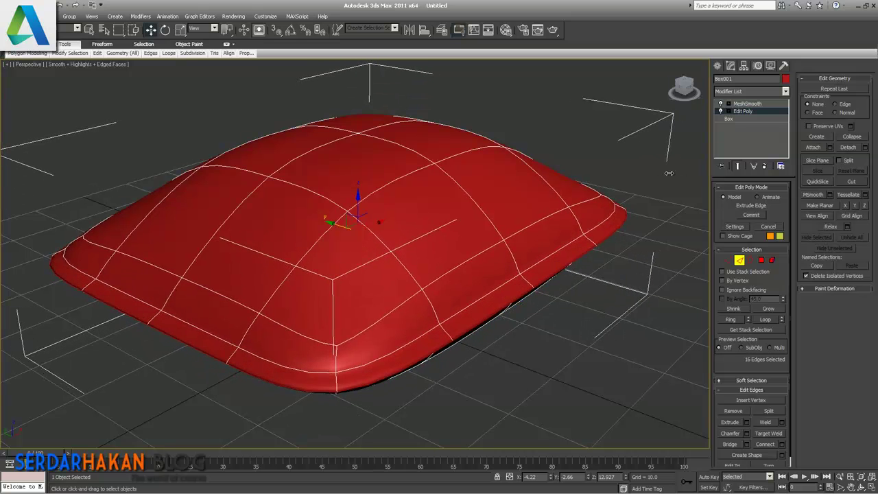
pyautogui.rightClick(661, 186)
pyautogui.moveTo(449, 298)
pyautogui.keyDown('alt'); pyautogui.mouseDown(button='middle')
pyautogui.moveTo(479, 283)
pyautogui.moveTo(484, 297)
pyautogui.mouseUp(button='middle'); pyautogui.keyUp('alt')
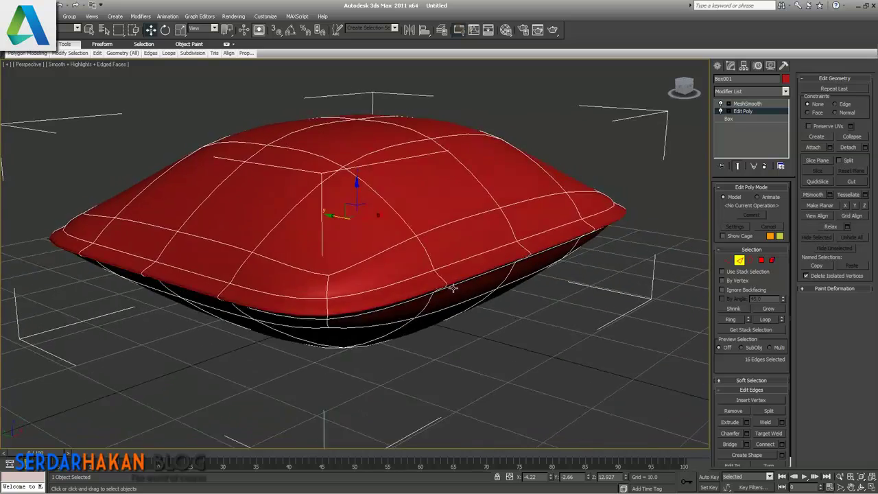
pyautogui.click(739, 261)
pyautogui.click(583, 332)
pyautogui.click(442, 171)
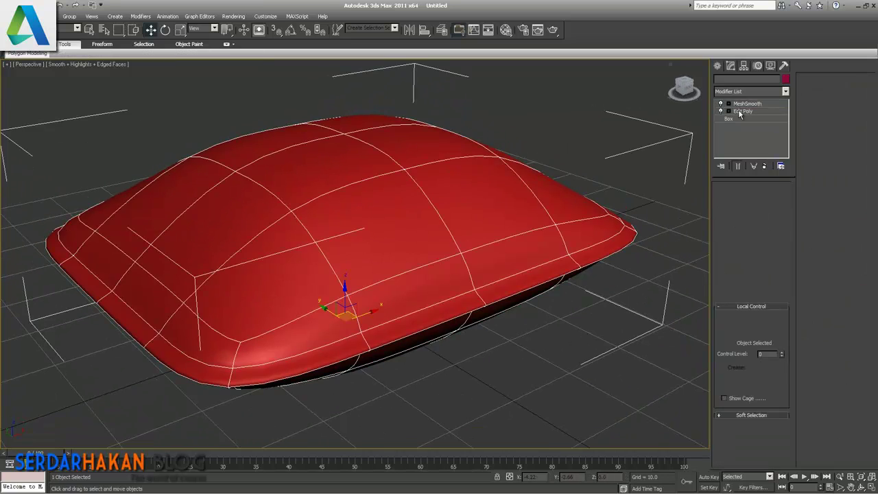
# Add an FFD 4x4x4 modifier and switch to its Control Points level
pyautogui.click(786, 91)
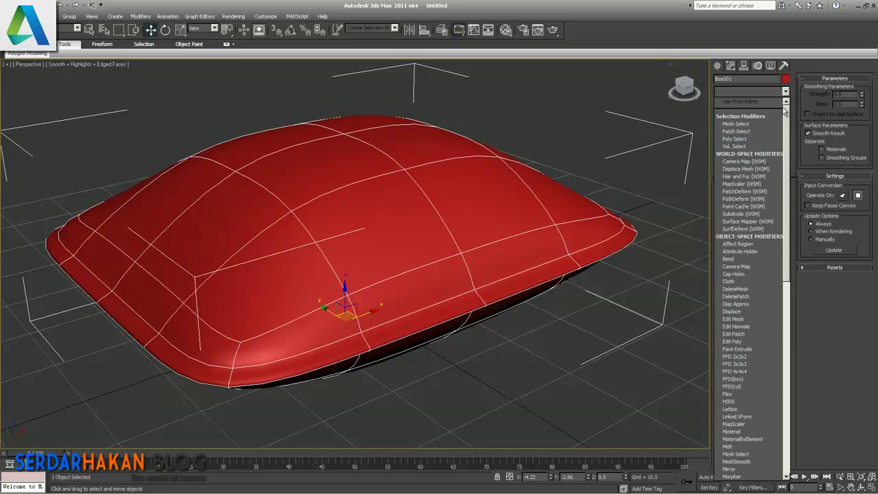
pyautogui.click(744, 371)
pyautogui.click(728, 103)
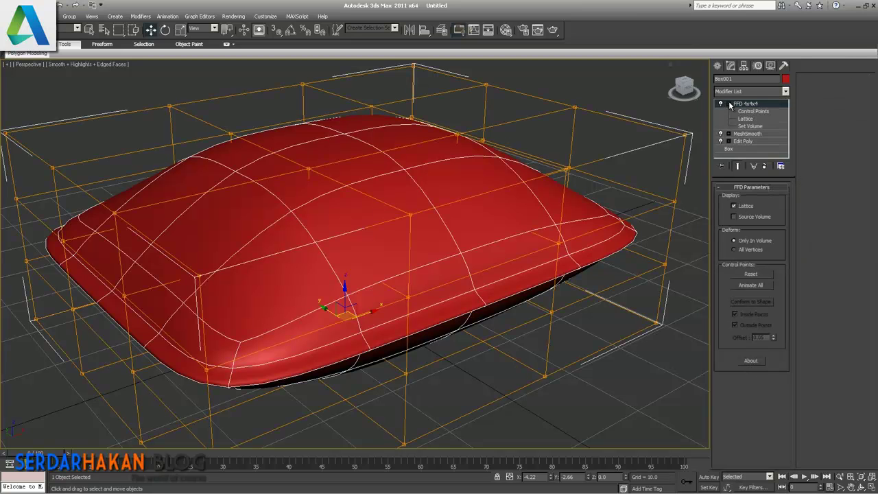
pyautogui.click(752, 111)
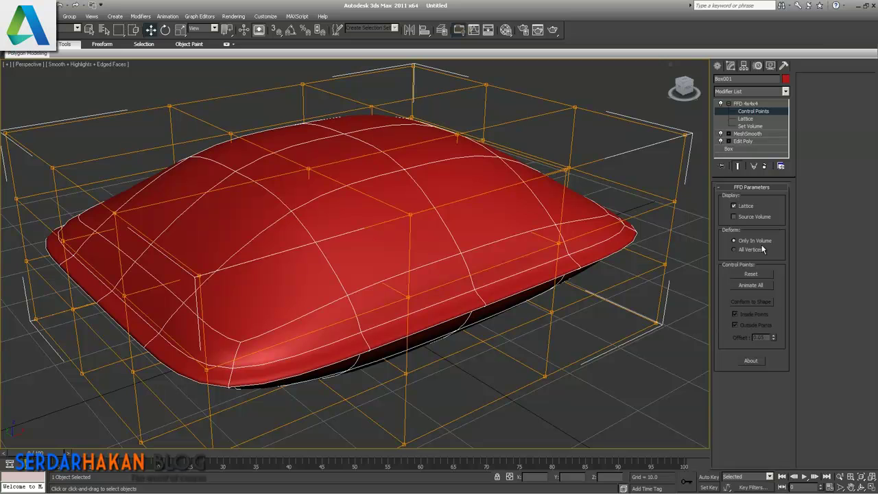
pyautogui.click(872, 487)
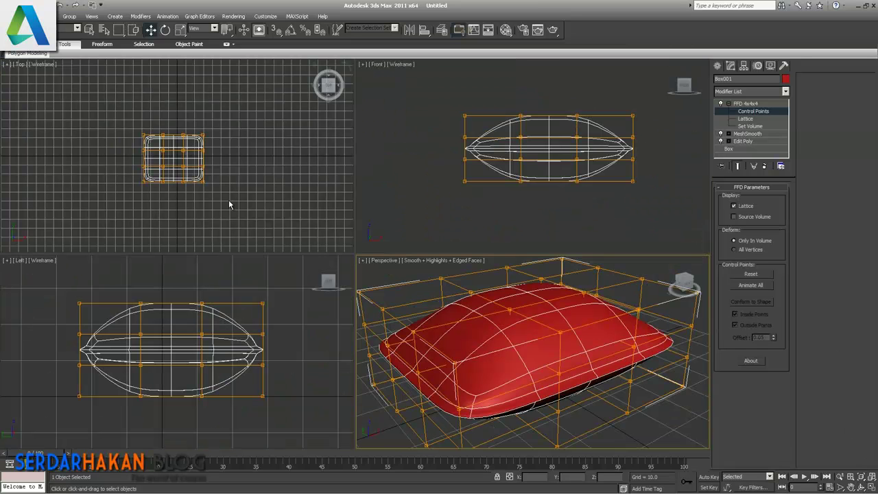
# Pull one lattice control point down and raise another to puff up the pillow
pyautogui.scroll(3, 194, 159)
pyautogui.scroll(3, 186, 162)
pyautogui.moveTo(145, 143); pyautogui.dragTo(146, 143)
pyautogui.rightClick(505, 297)
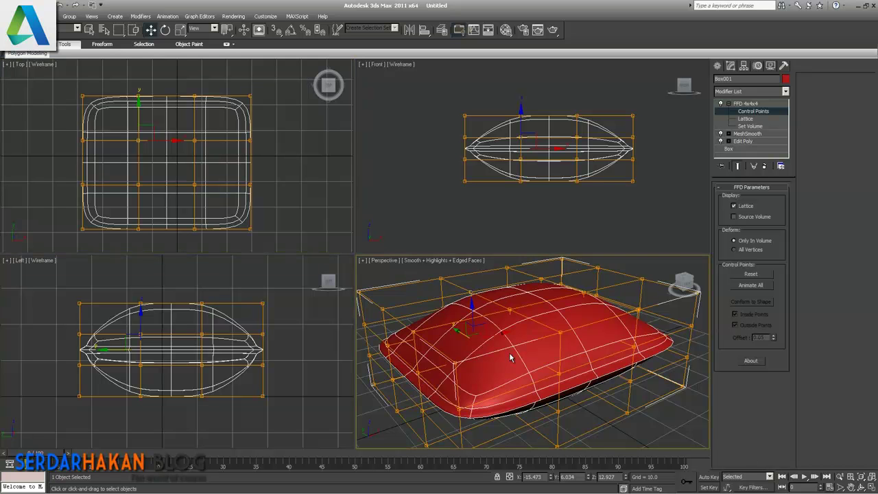
pyautogui.moveTo(471, 309); pyautogui.dragTo(466, 365)
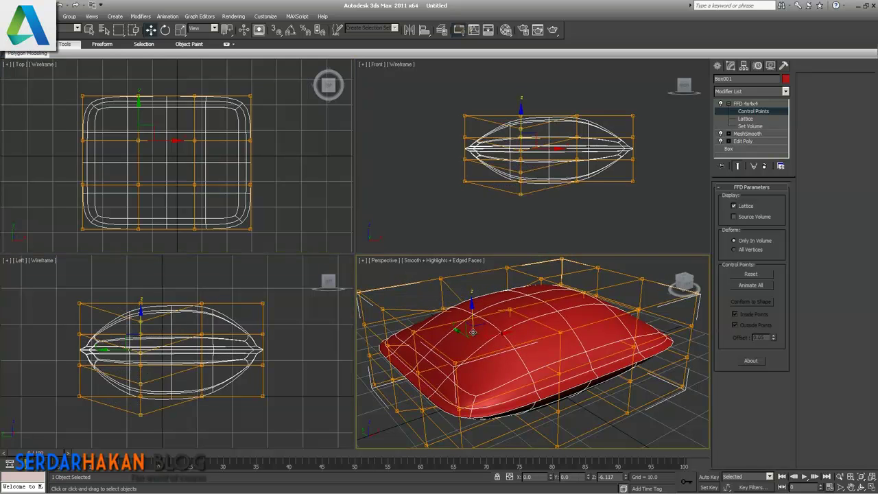
pyautogui.rightClick(206, 196)
pyautogui.click(195, 184)
pyautogui.rightClick(584, 316)
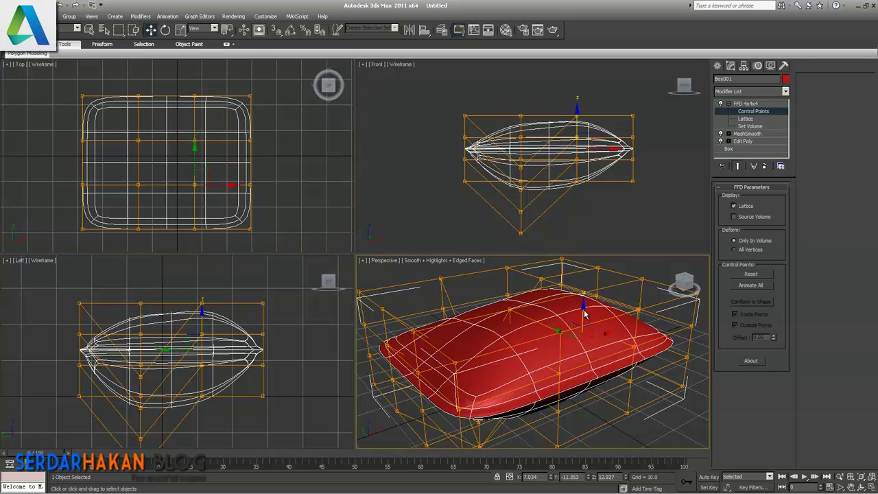
pyautogui.moveTo(582, 320); pyautogui.dragTo(382, 254)
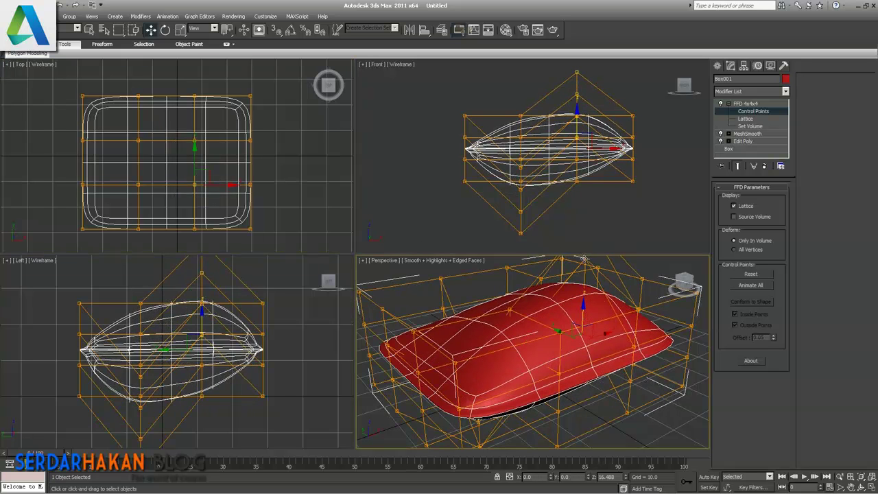
# Shift more lattice points sideways and push the top-centre point down to dent the pillow
pyautogui.click(197, 141)
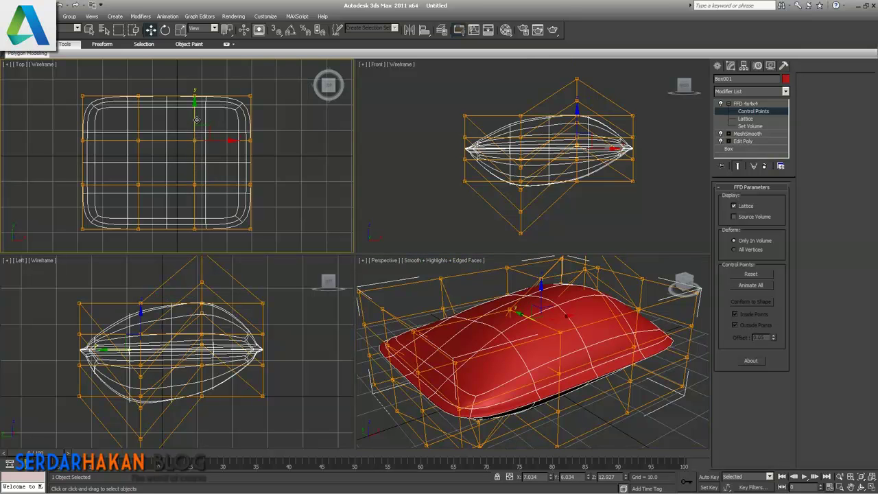
pyautogui.moveTo(218, 140)
pyautogui.mouseDown()
pyautogui.moveTo(225, 141)
pyautogui.moveTo(172, 142)
pyautogui.moveTo(172, 125)
pyautogui.mouseUp()
pyautogui.moveTo(171, 149); pyautogui.dragTo(125, 180)
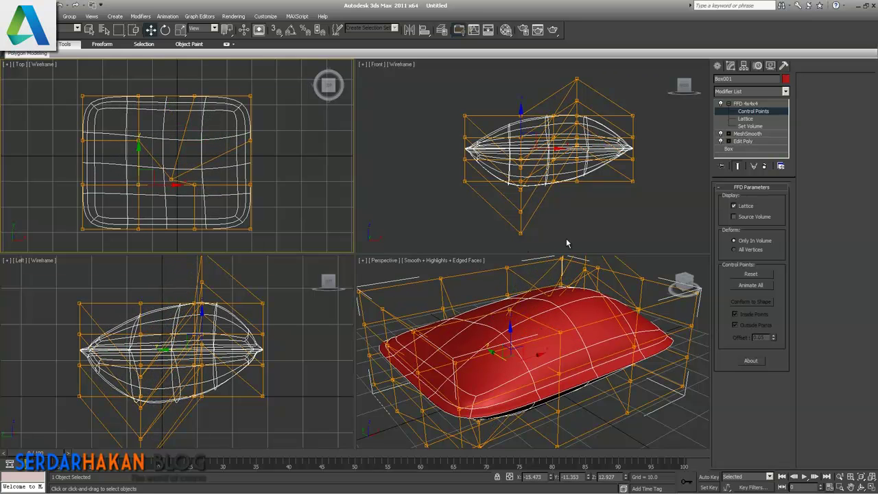
pyautogui.click(515, 343)
pyautogui.click(506, 319)
pyautogui.moveTo(506, 320); pyautogui.dragTo(507, 358)
pyautogui.click(511, 350)
pyautogui.click(679, 424)
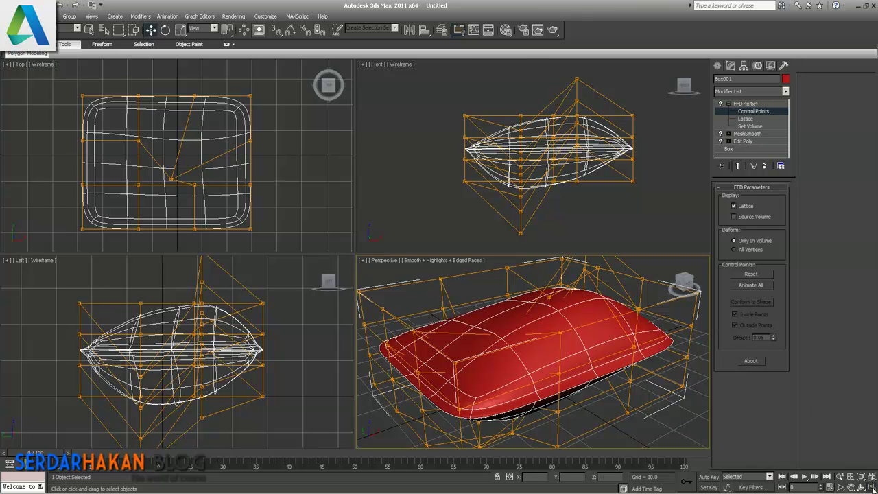
pyautogui.hotkey('alt', 'w')
pyautogui.click(745, 103)
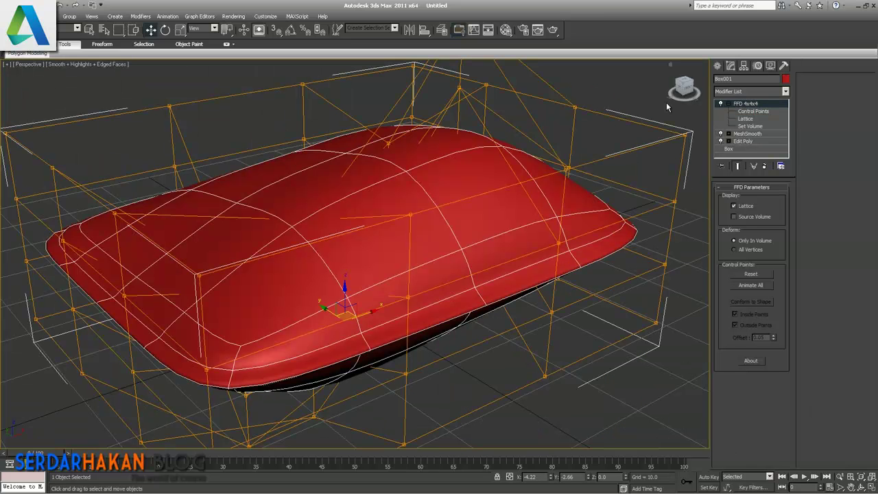
# Orbit around the pillow to inspect its shape from several angles
pyautogui.click(625, 106)
pyautogui.moveTo(368, 226)
pyautogui.keyDown('alt'); pyautogui.mouseDown(button='middle')
pyautogui.moveTo(473, 223)
pyautogui.moveTo(537, 207)
pyautogui.moveTo(526, 212)
pyautogui.moveTo(539, 153)
pyautogui.moveTo(540, 233)
pyautogui.moveTo(592, 227)
pyautogui.moveTo(549, 226)
pyautogui.mouseUp(button='middle'); pyautogui.keyUp('alt')
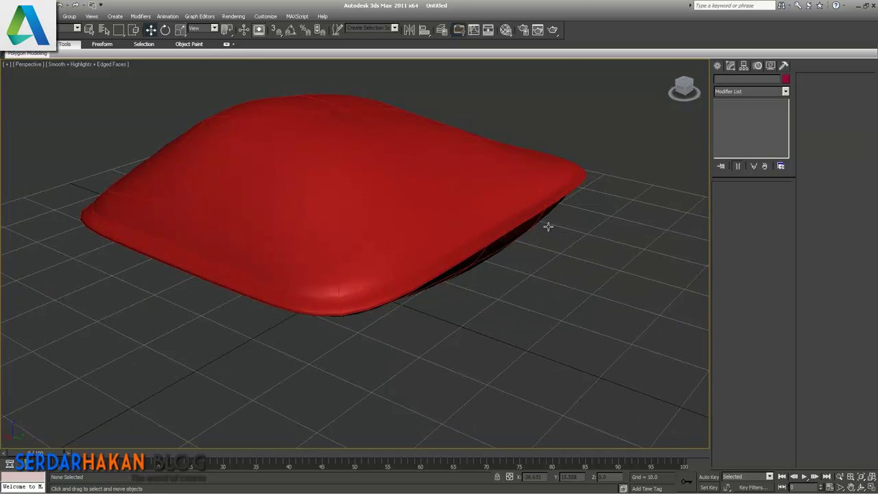
pyautogui.keyDown('alt'); pyautogui.moveTo(414, 149); pyautogui.dragTo(408, 167, button='middle'); pyautogui.keyUp('alt')
pyautogui.click(403, 170)
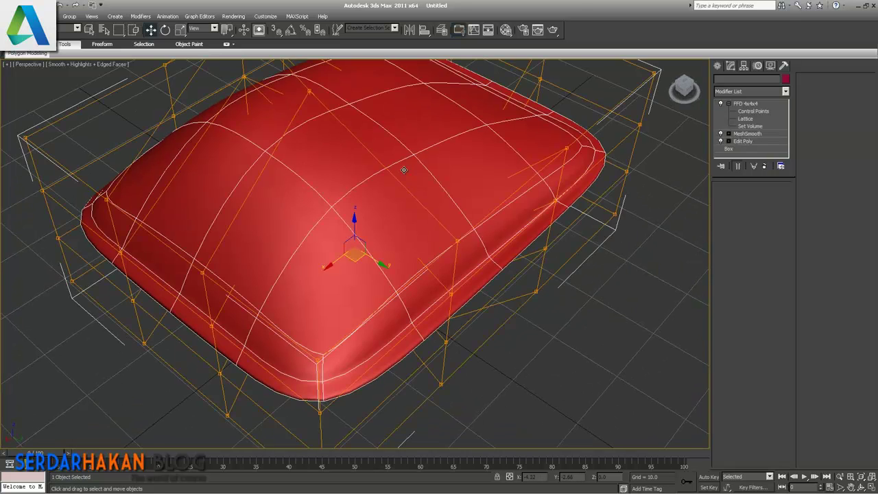
pyautogui.keyDown('alt'); pyautogui.moveTo(403, 262); pyautogui.dragTo(508, 317, button='middle'); pyautogui.keyUp('alt')
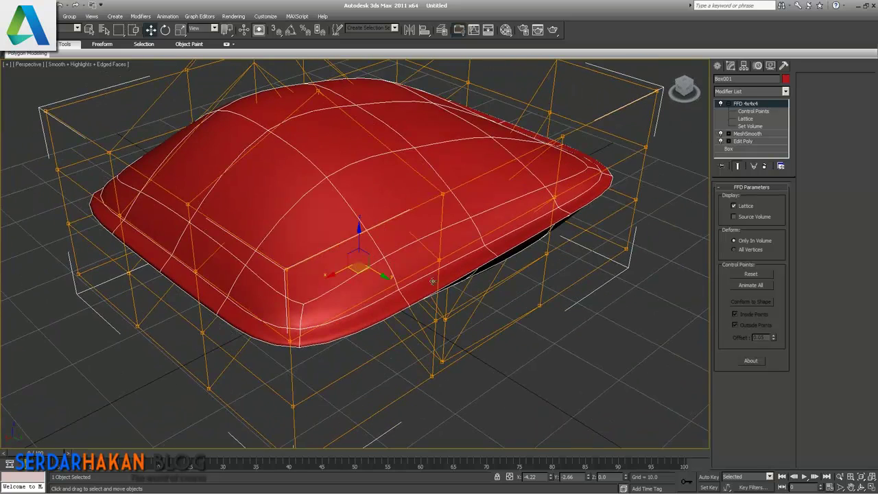
pyautogui.click(595, 361)
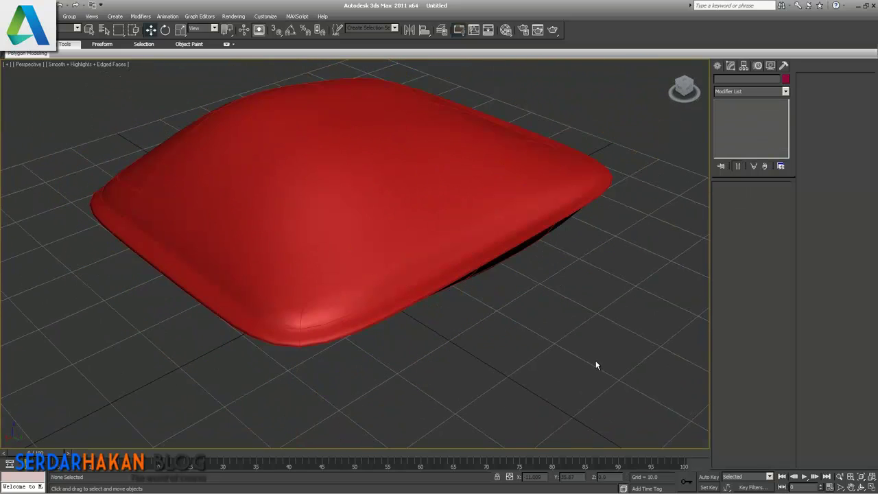
pyautogui.keyDown('alt'); pyautogui.moveTo(413, 212); pyautogui.dragTo(451, 225, button='middle'); pyautogui.keyUp('alt')
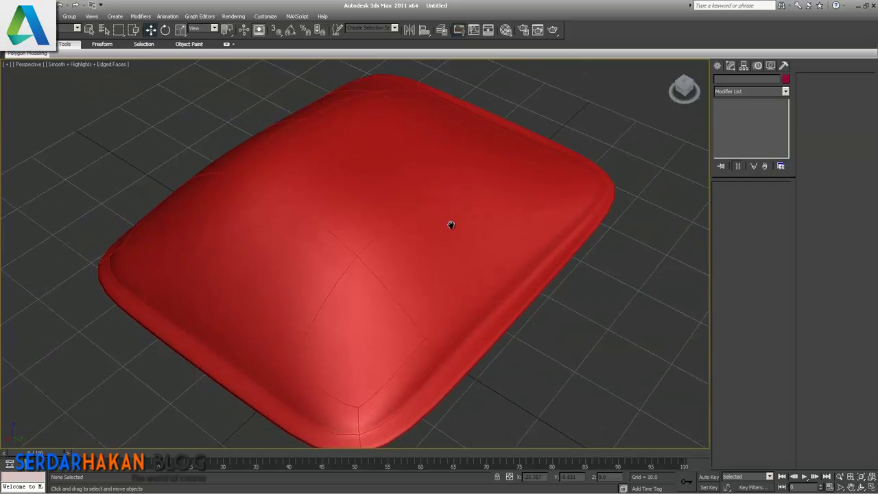
pyautogui.scroll(-3, 450, 223)
pyautogui.click(389, 242)
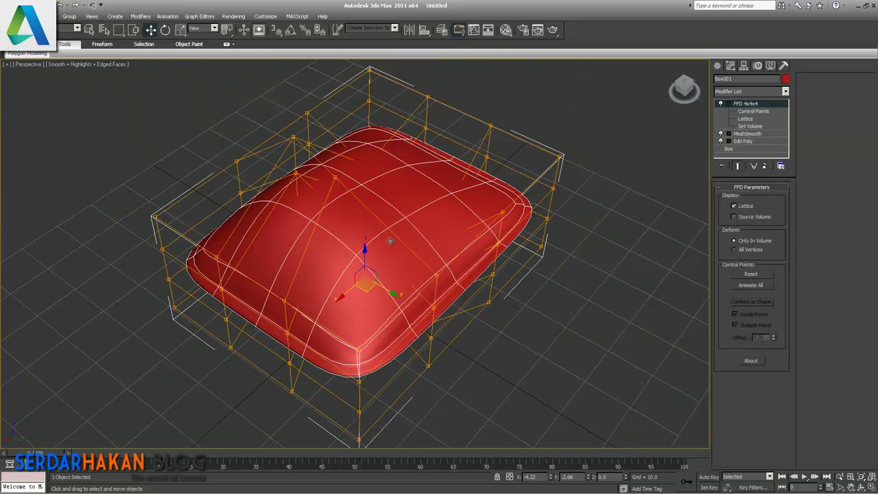
# Test a 26° tilt and undo it, then Shift-drag a pillow copy up and right
pyautogui.click(165, 29)
pyautogui.moveTo(383, 283); pyautogui.dragTo(390, 294)
pyautogui.keyDown('alt'); pyautogui.moveTo(390, 294); pyautogui.dragTo(396, 269, button='middle'); pyautogui.keyUp('alt')
pyautogui.press('w')
pyautogui.moveTo(354, 273); pyautogui.dragTo(354, 265)
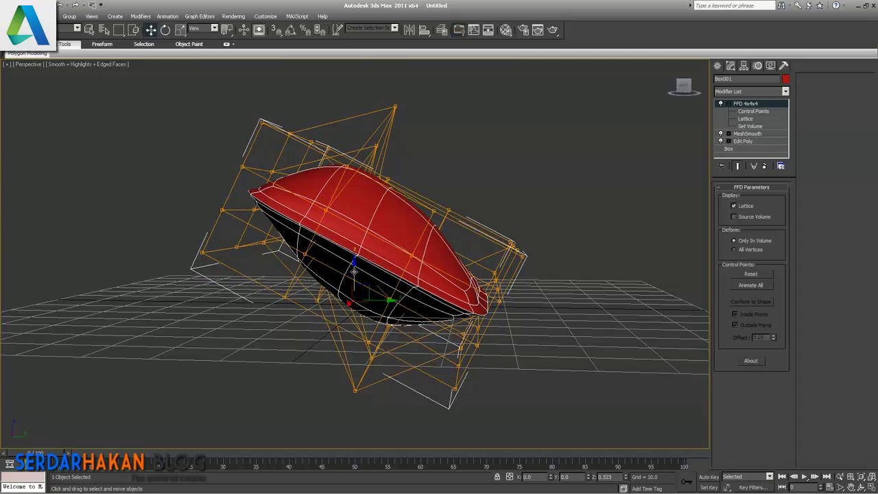
pyautogui.hotkey('ctrl', 'z')
pyautogui.moveTo(412, 302)
pyautogui.keyDown('alt'); pyautogui.mouseDown(button='middle')
pyautogui.moveTo(455, 320)
pyautogui.moveTo(441, 325)
pyautogui.moveTo(447, 335)
pyautogui.moveTo(329, 268)
pyautogui.moveTo(254, 275)
pyautogui.mouseUp(button='middle'); pyautogui.keyUp('alt')
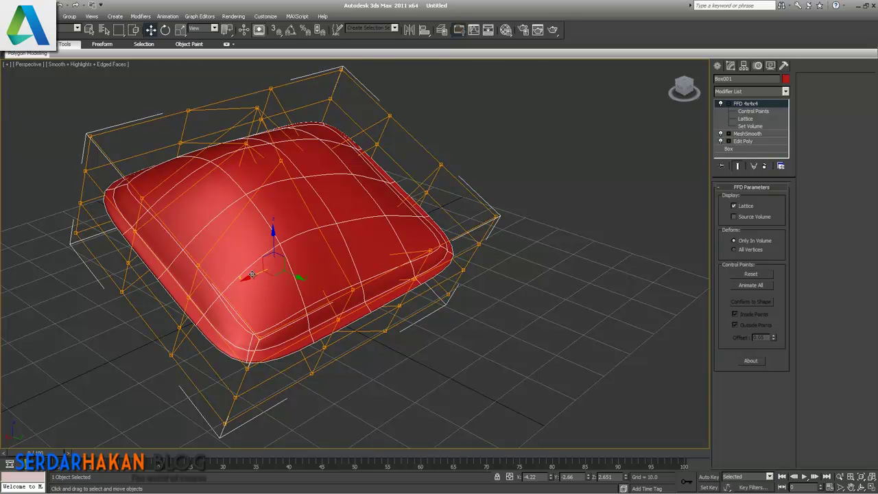
pyautogui.keyDown('shift'); pyautogui.moveTo(251, 275); pyautogui.dragTo(458, 184); pyautogui.keyUp('shift')
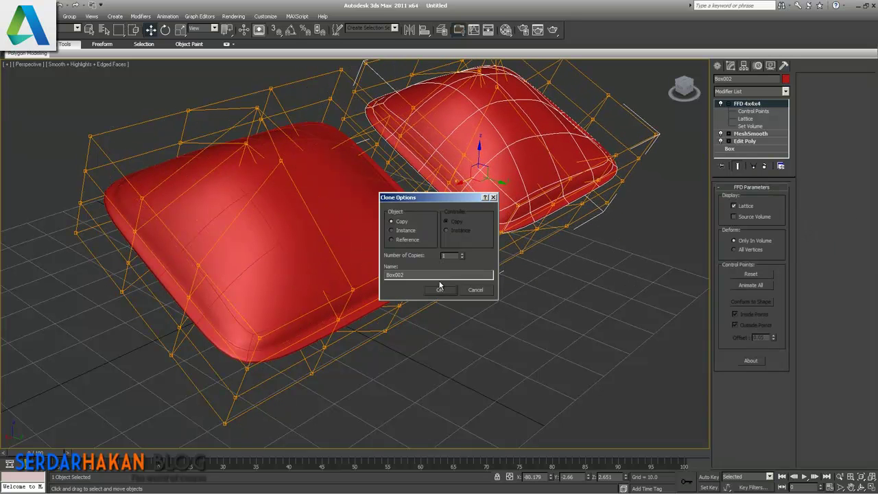
# Confirm the clone as Box002 and check the angle snap settings
pyautogui.click(440, 289)
pyautogui.rightClick(291, 33)
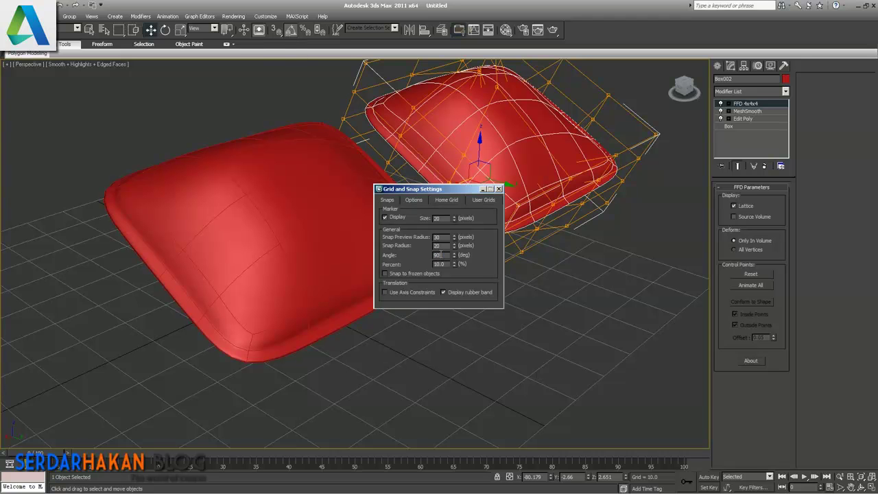
pyautogui.click(499, 188)
# Rotate the Box002 pillow about 10 degrees and nudge it beside the original
pyautogui.click(166, 30)
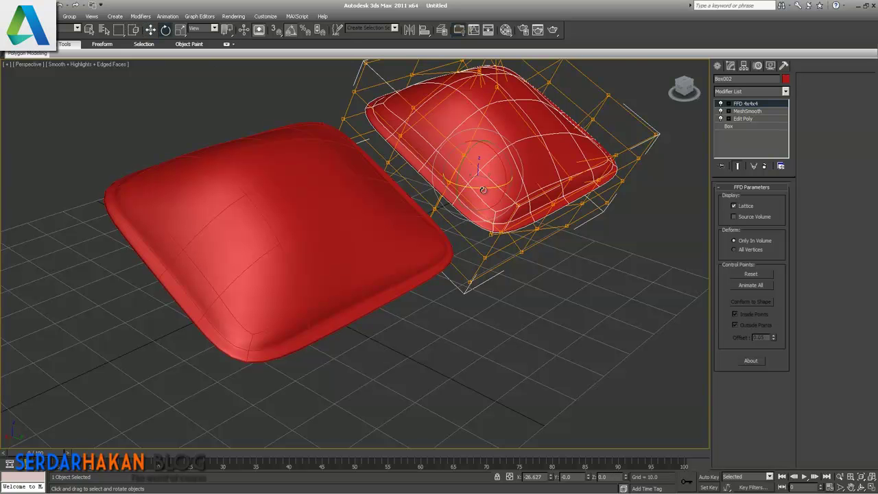
pyautogui.moveTo(484, 190)
pyautogui.mouseDown()
pyautogui.moveTo(467, 182)
pyautogui.moveTo(575, 229)
pyautogui.moveTo(528, 240)
pyautogui.mouseUp()
pyautogui.press('w')
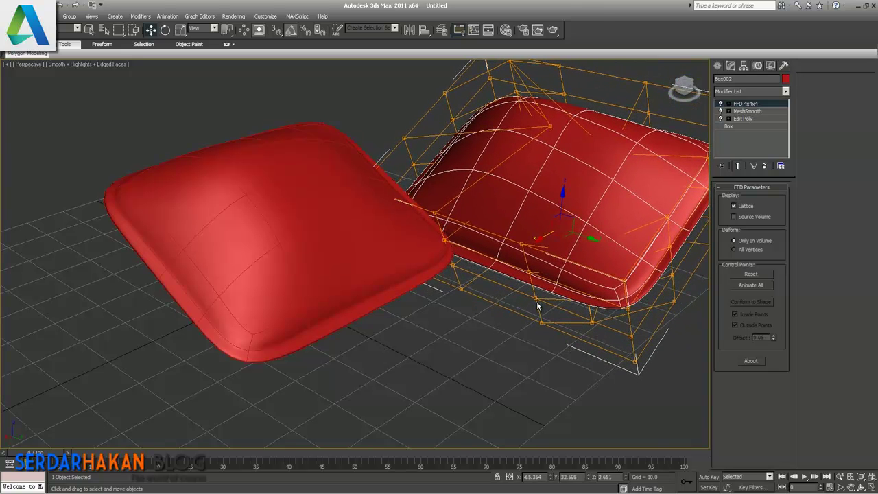
pyautogui.moveTo(515, 310); pyautogui.dragTo(467, 332, button='middle')
pyautogui.click(406, 373)
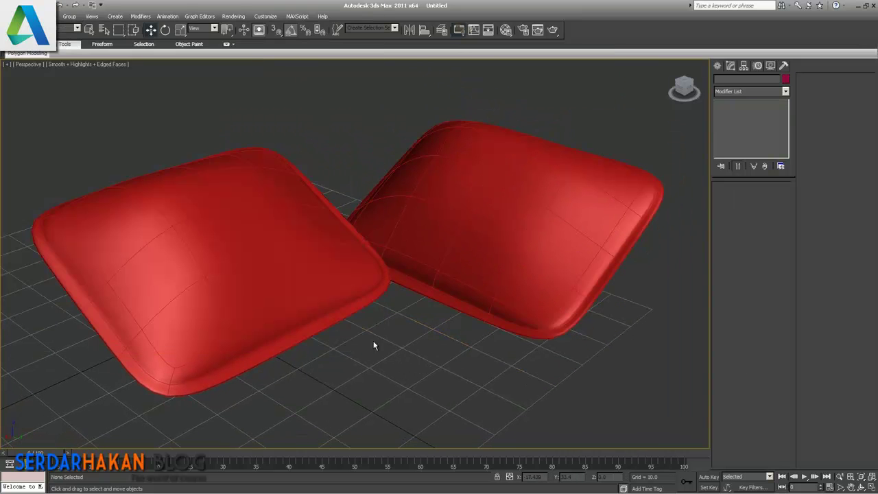
# In Render Setup, enable V-Ray GI with Light cache secondary bounces and the Very low irradiance preset
pyautogui.click(718, 65)
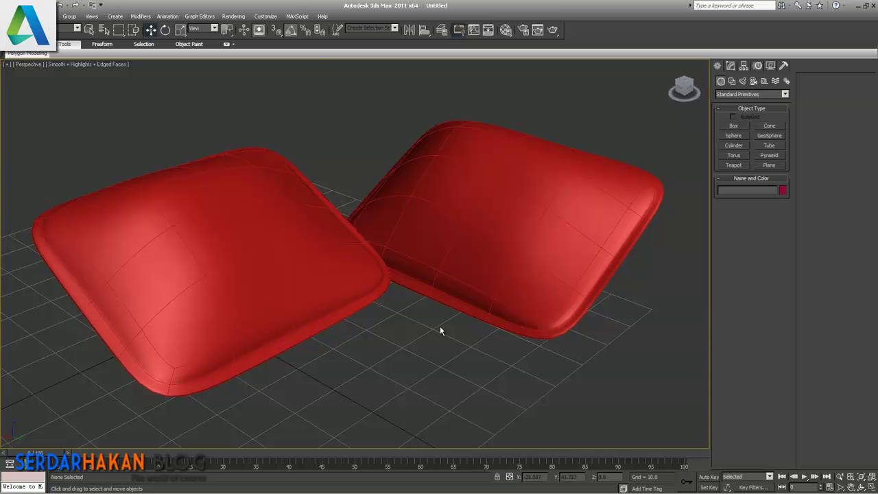
pyautogui.click(234, 16)
pyautogui.click(244, 39)
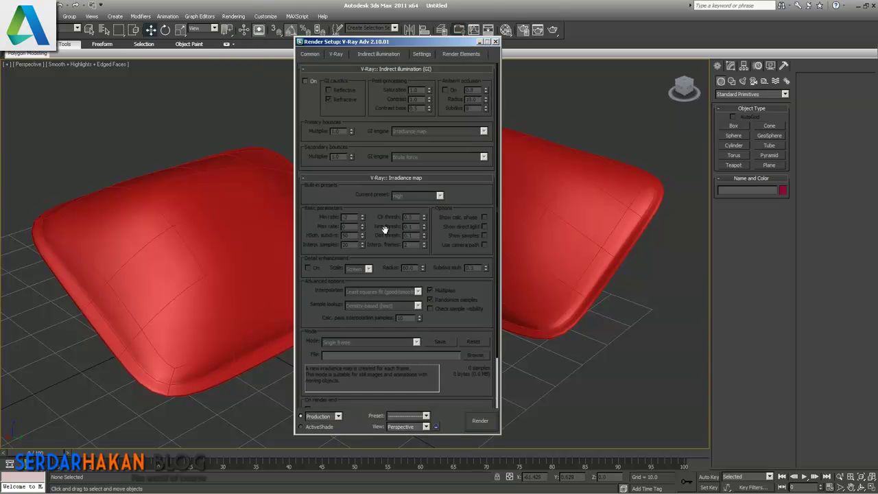
pyautogui.click(311, 81)
pyautogui.click(442, 157)
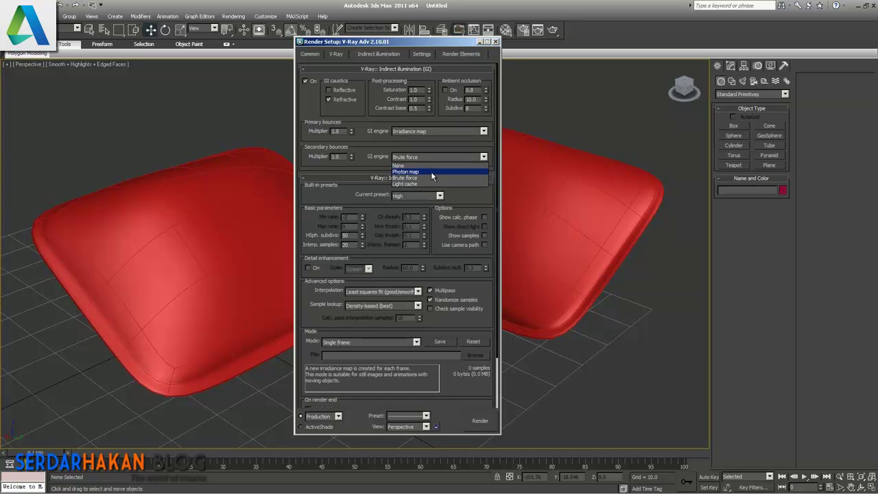
pyautogui.click(429, 184)
pyautogui.click(415, 195)
pyautogui.click(403, 210)
pyautogui.write('20')
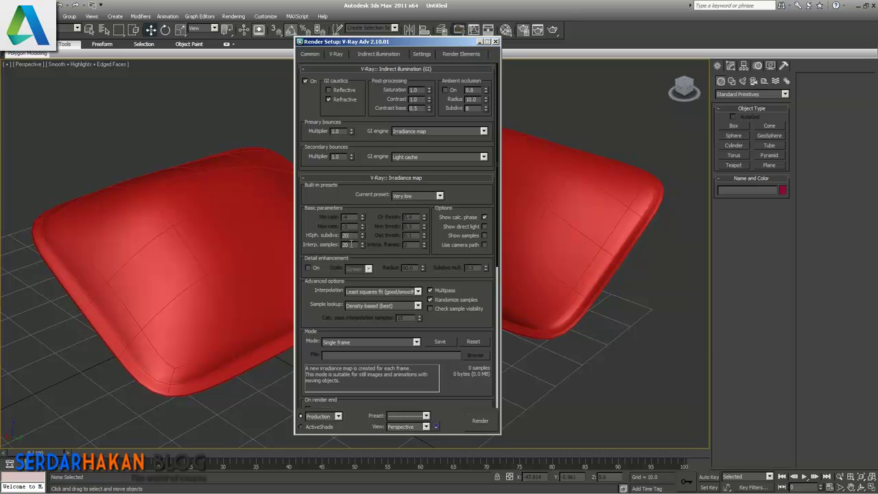
# Set interpolation samples to 10 and light-cache subdivs to 20, and enable the GI environment override
pyautogui.doubleClick(350, 244)
pyautogui.write('10')
pyautogui.scroll(-5, 381, 274)
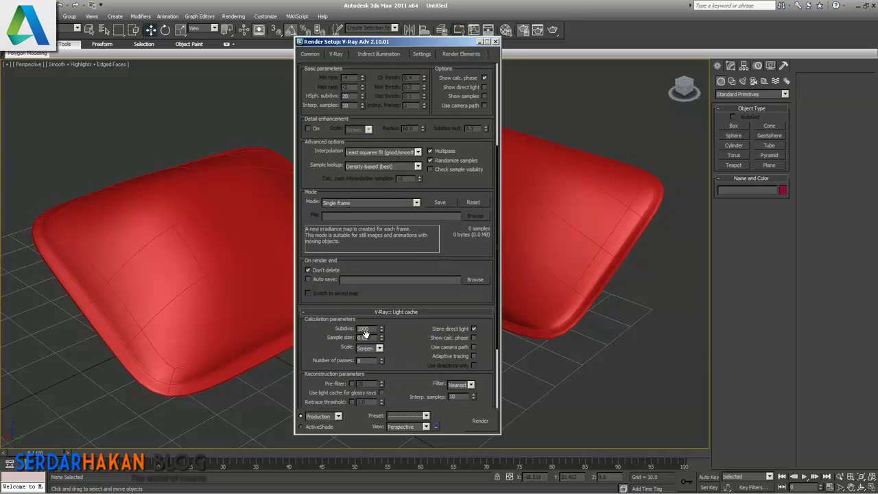
pyautogui.write('20')
pyautogui.click(336, 54)
pyautogui.click(307, 215)
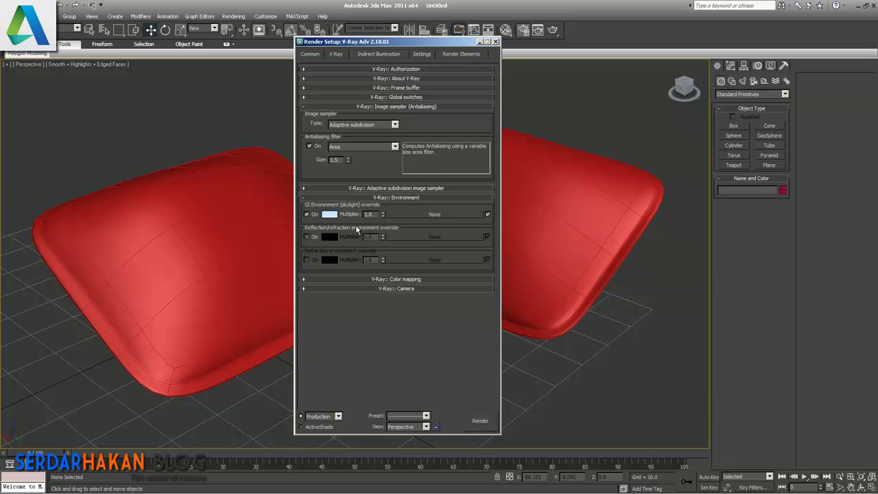
pyautogui.click(311, 55)
pyautogui.click(364, 55)
# Close Render Setup and draw a VRayPlane beneath the two red pillows
pyautogui.click(495, 42)
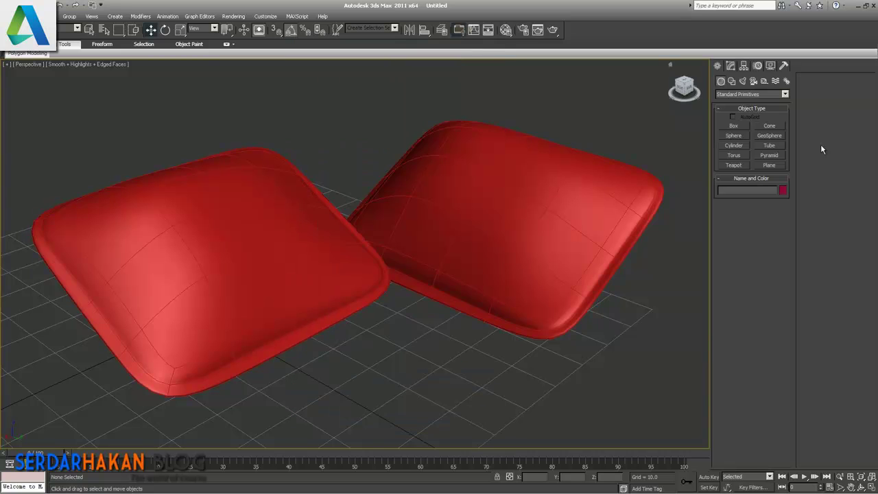
pyautogui.click(743, 96)
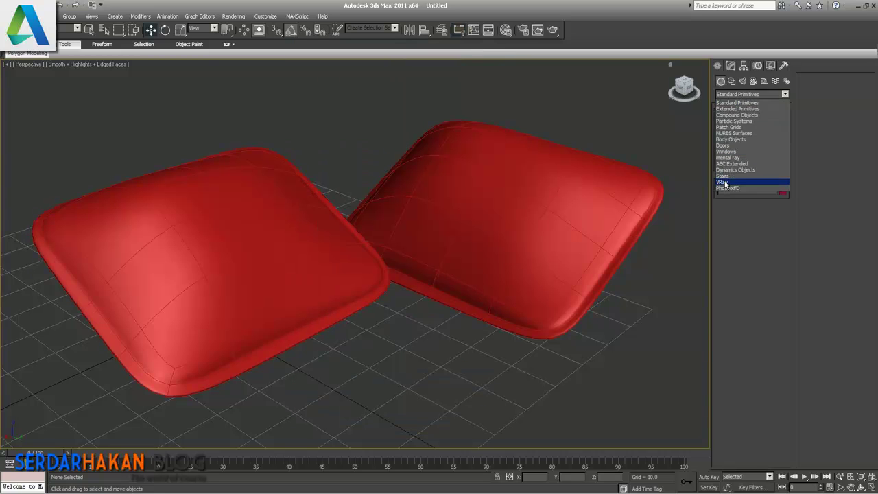
pyautogui.click(751, 181)
pyautogui.click(737, 136)
pyautogui.moveTo(429, 350); pyautogui.dragTo(474, 371)
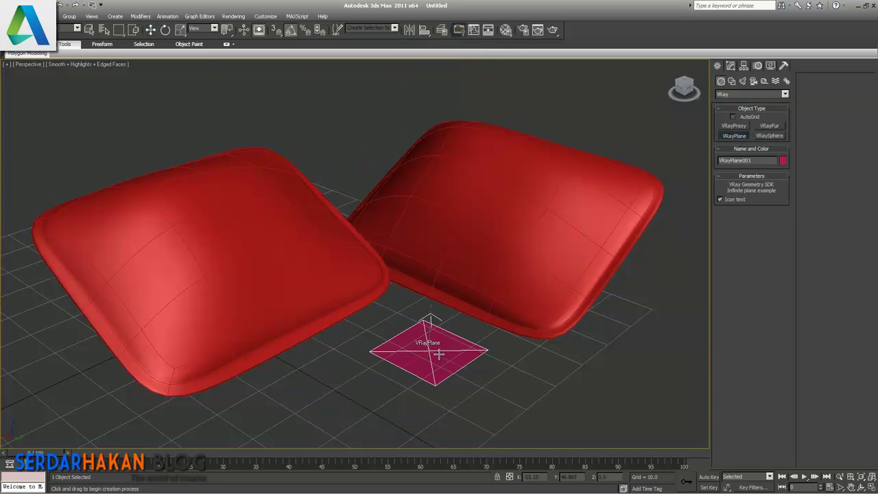
pyautogui.rightClick(480, 377)
# Open the Material Editor and bring up the material type browser
pyautogui.click(511, 385)
pyautogui.press('m')
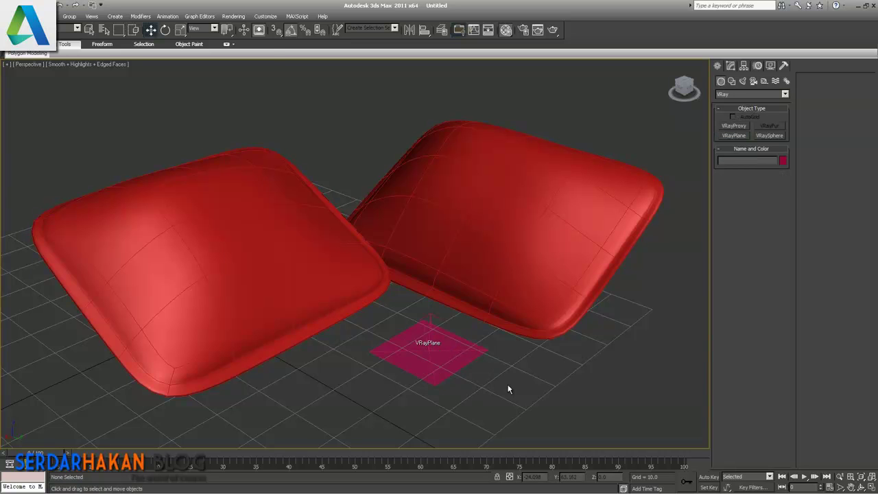
pyautogui.click(248, 191)
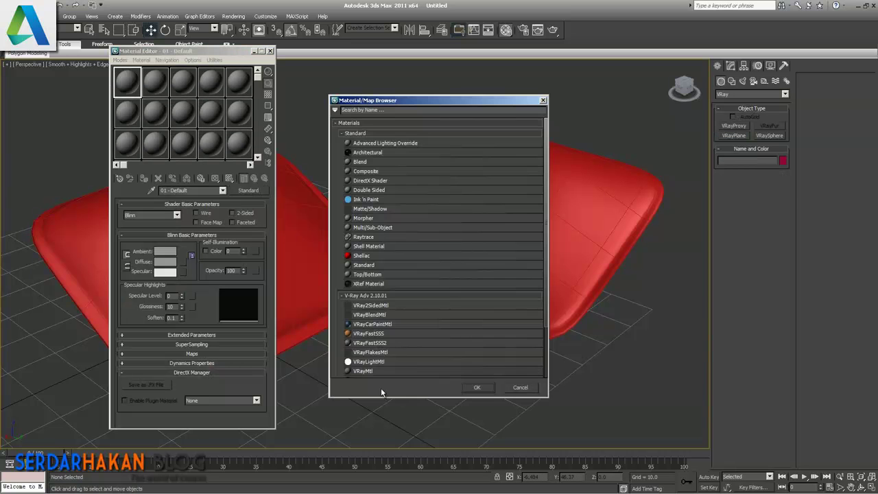
# Make the first material a VRayMtl with a near-white diffuse colour
pyautogui.doubleClick(363, 371)
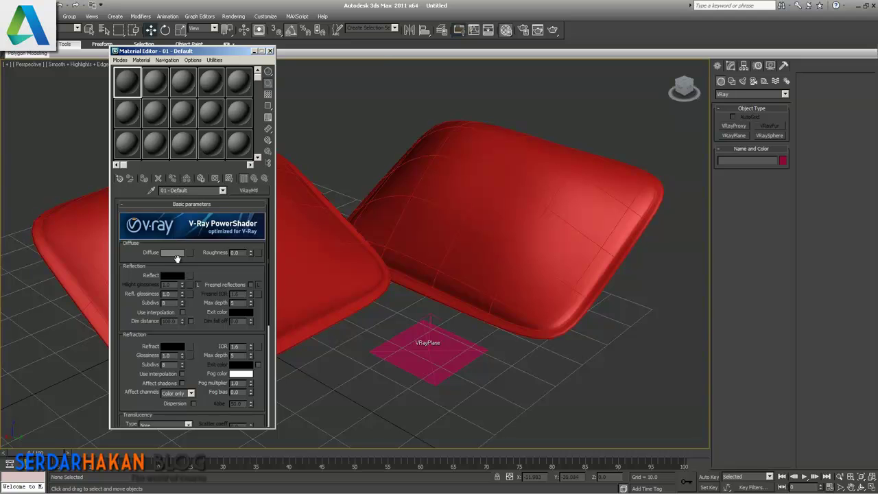
pyautogui.click(177, 253)
pyautogui.moveTo(267, 89); pyautogui.dragTo(267, 126)
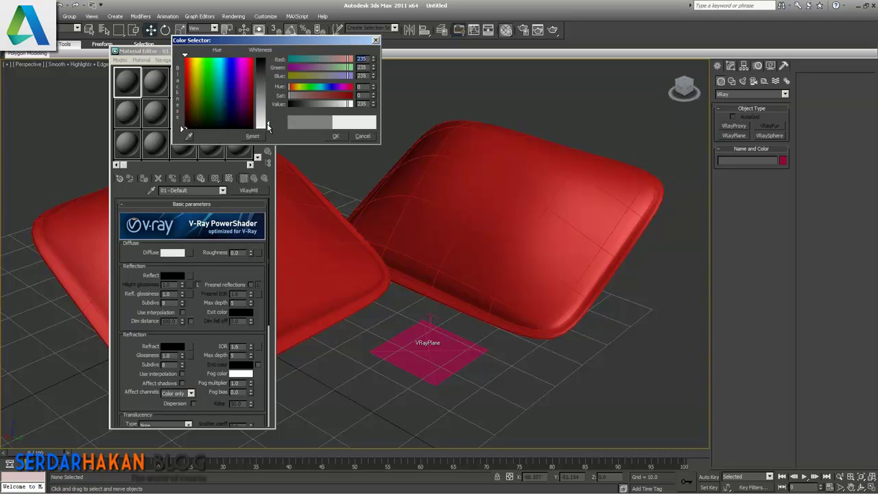
pyautogui.click(336, 137)
# Assign the white material to the VRayPlane and render the scene with V-Ray
pyautogui.click(441, 371)
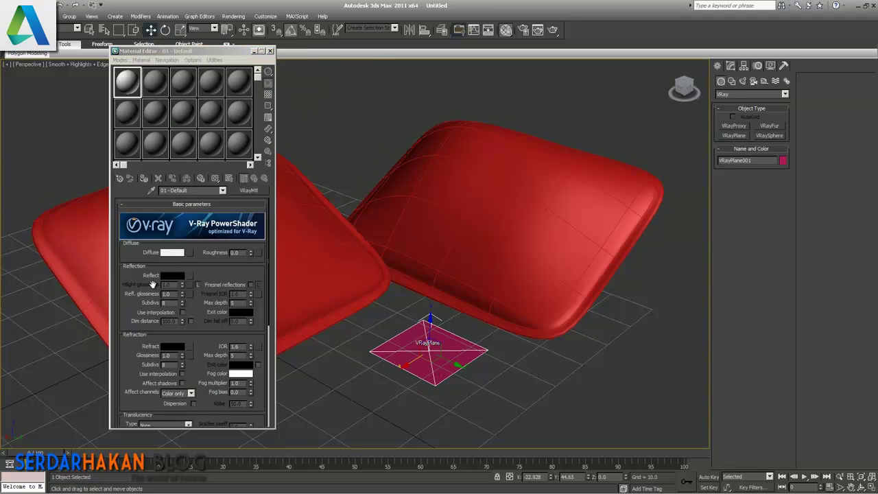
pyautogui.click(144, 178)
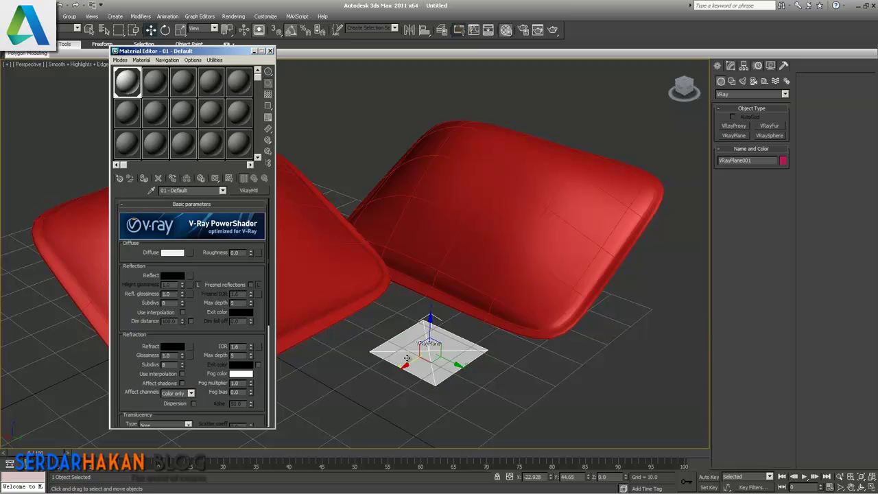
pyautogui.click(511, 408)
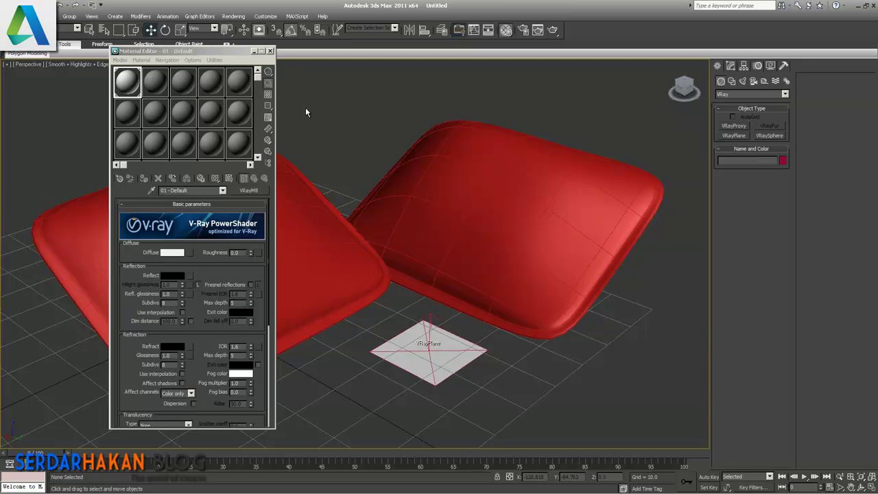
pyautogui.click(153, 84)
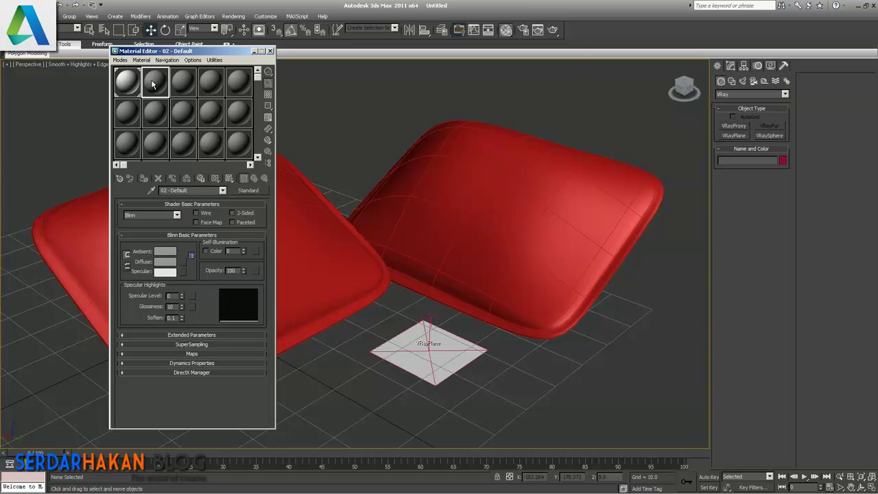
pyautogui.hotkey('shift', 'q')
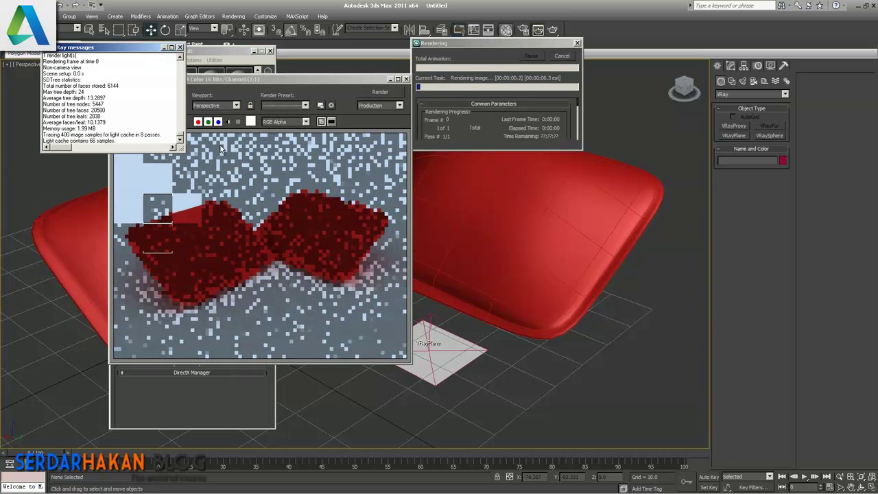
# Bring the finished V-Ray render forward, then close the frame buffer window
pyautogui.click(242, 294)
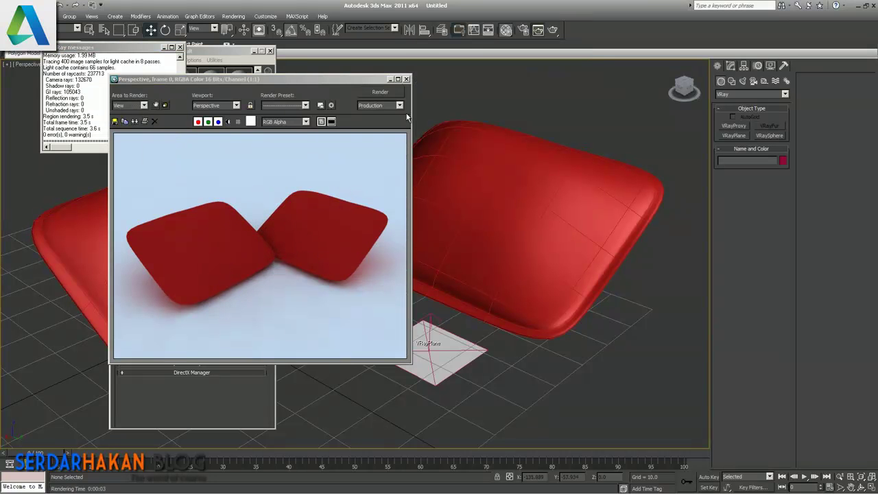
pyautogui.click(406, 80)
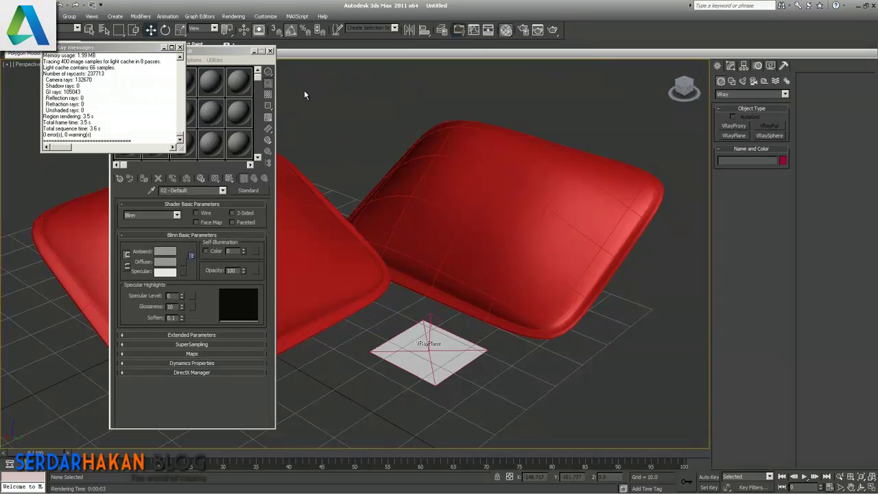
# Turn the second material slot into a VRayMtl
pyautogui.click(182, 52)
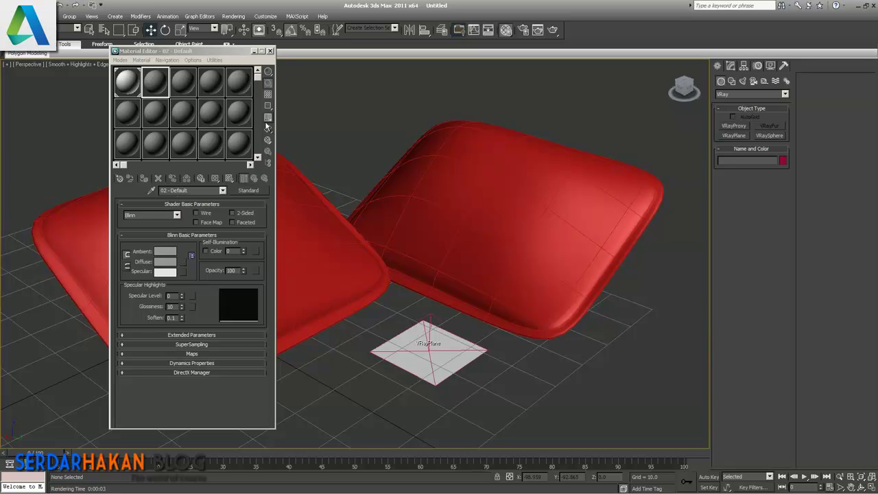
pyautogui.click(249, 190)
pyautogui.doubleClick(374, 371)
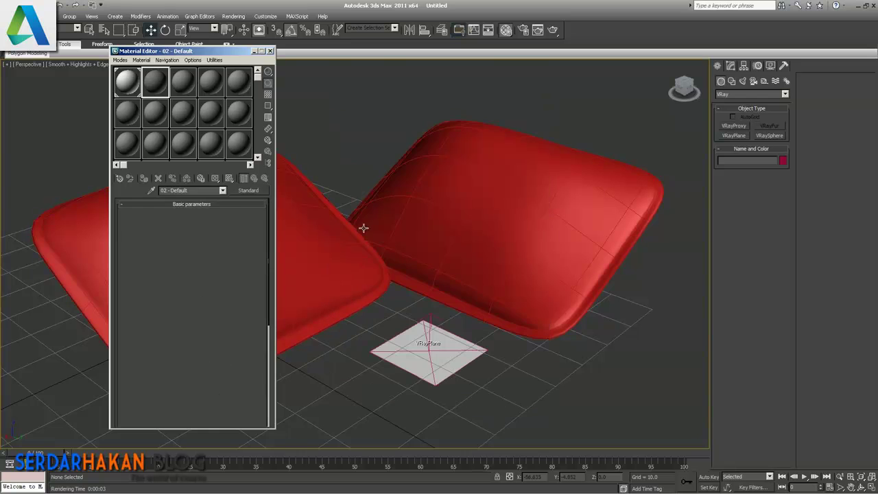
# Load the carp010c knit image as the material's diffuse bitmap
pyautogui.click(191, 253)
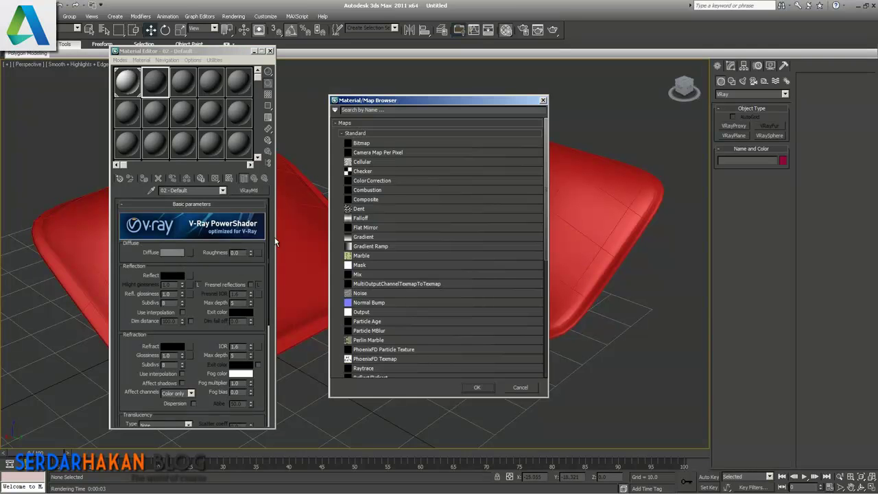
pyautogui.doubleClick(374, 145)
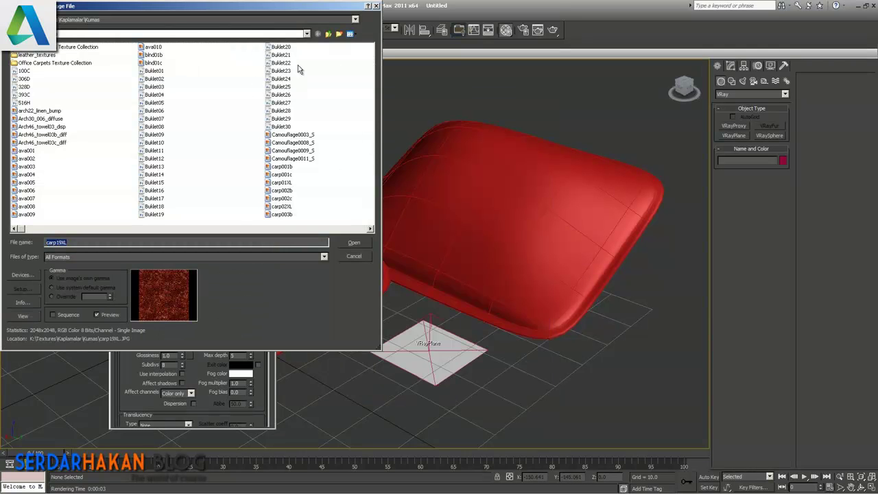
pyautogui.click(350, 34)
pyautogui.click(360, 45)
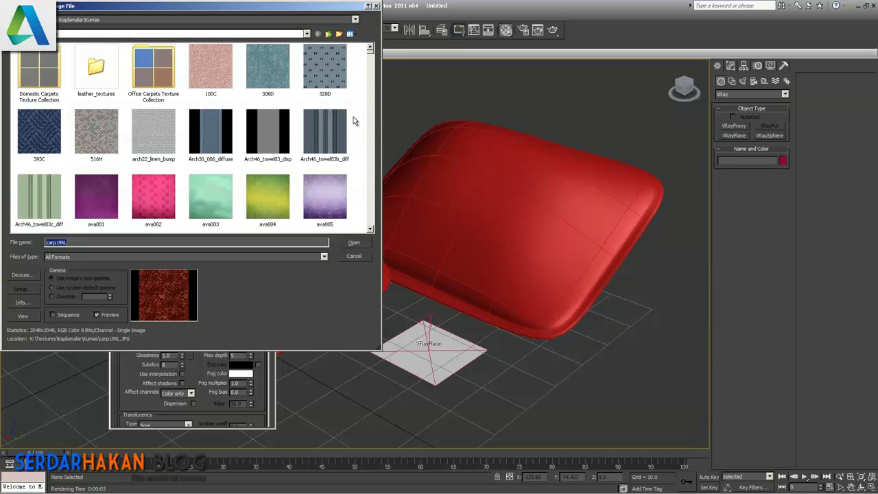
pyautogui.click(100, 134)
pyautogui.scroll(-3, 170, 140)
pyautogui.scroll(-3, 172, 141)
pyautogui.scroll(-3, 171, 141)
pyautogui.scroll(-3, 172, 141)
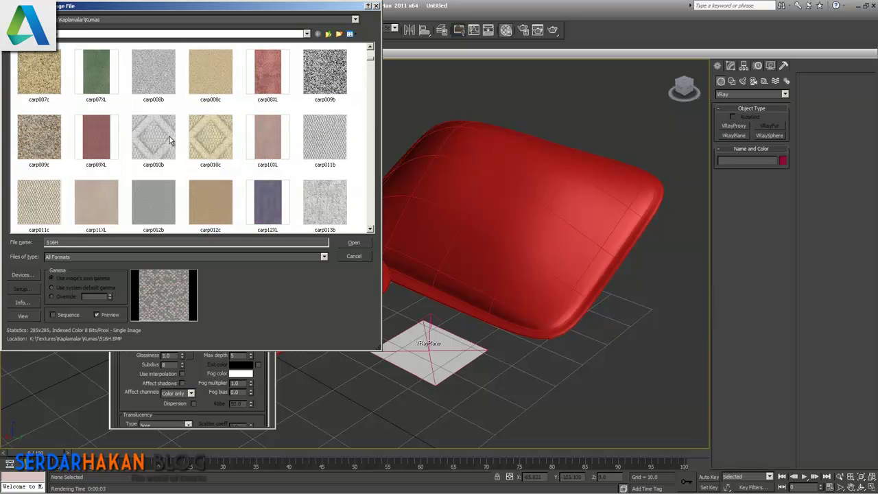
pyautogui.click(210, 141)
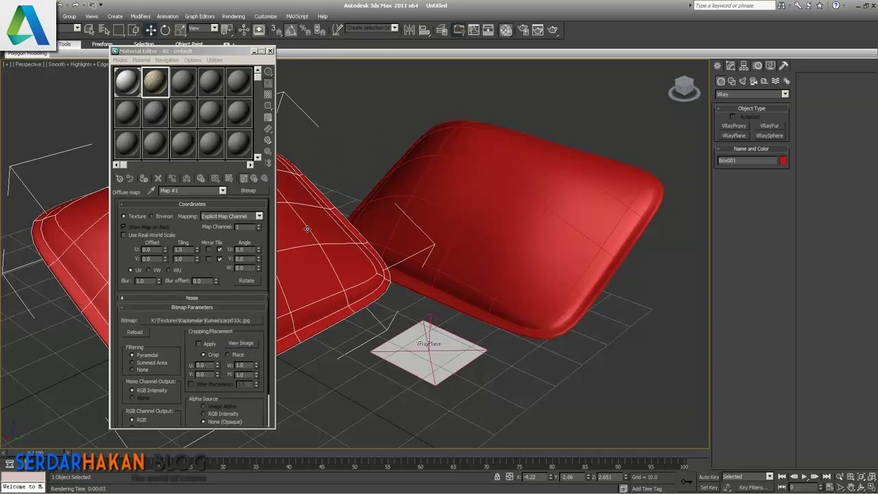
# Assign the knit material to the left pillow, show its map in viewport, tiling 3.0 U and V
pyautogui.click(145, 178)
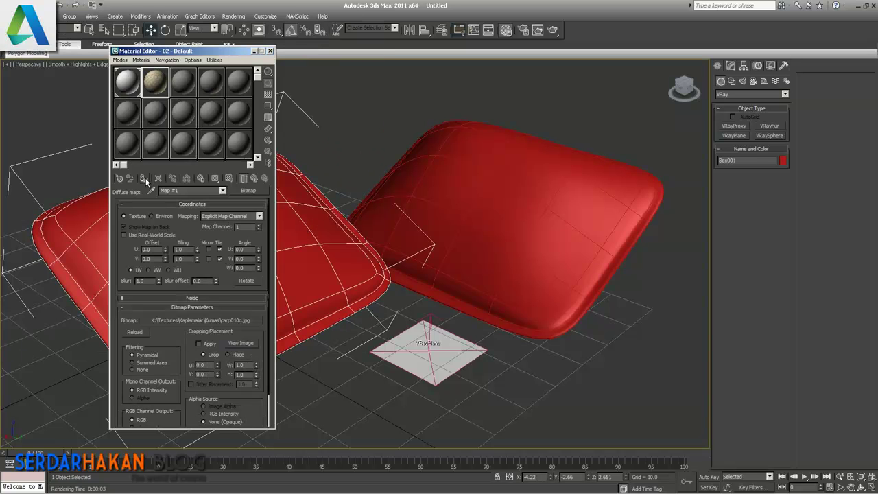
pyautogui.click(231, 178)
pyautogui.moveTo(219, 54); pyautogui.dragTo(577, 85)
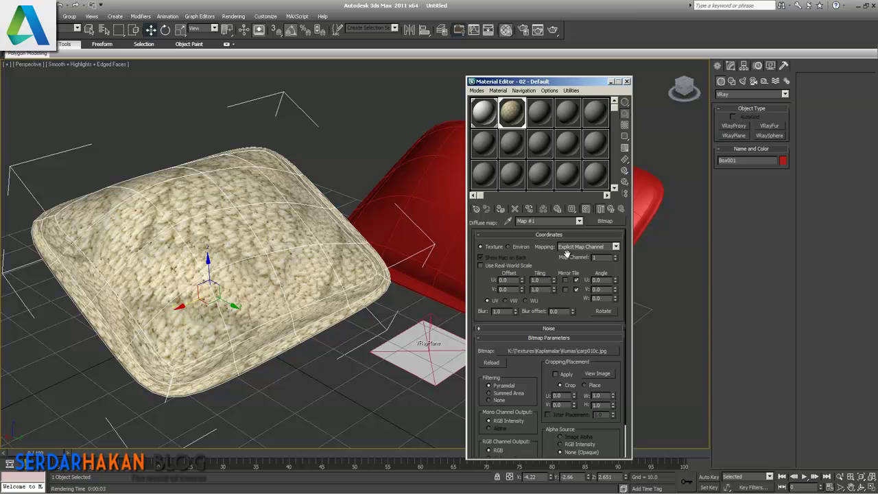
pyautogui.write('3')
pyautogui.press('Tab')
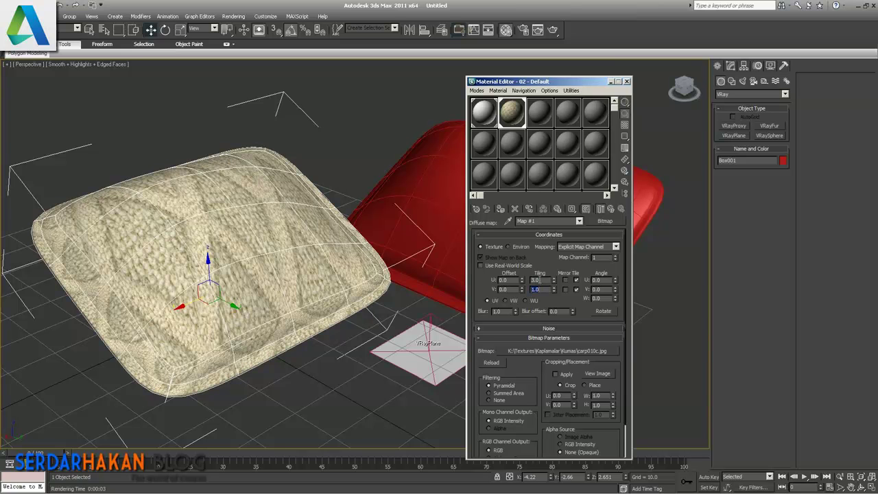
pyautogui.press('Return')
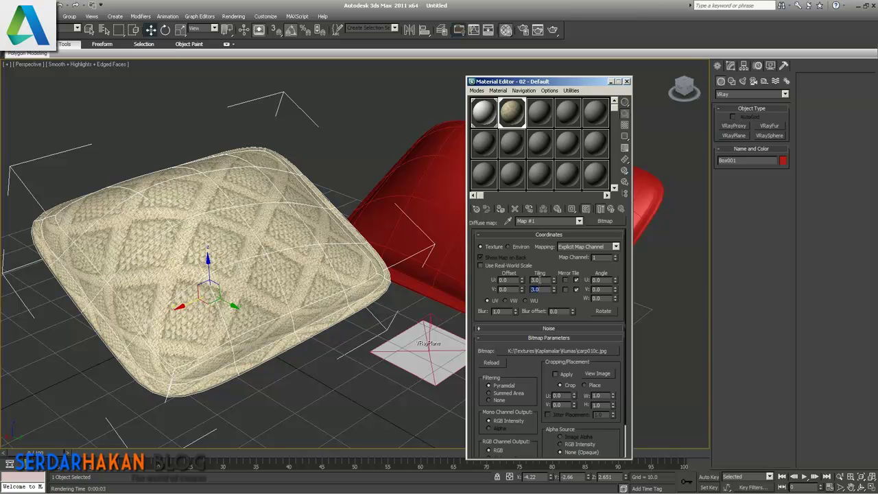
# Return to the parent material, expand Maps and start a Bump map
pyautogui.click(611, 209)
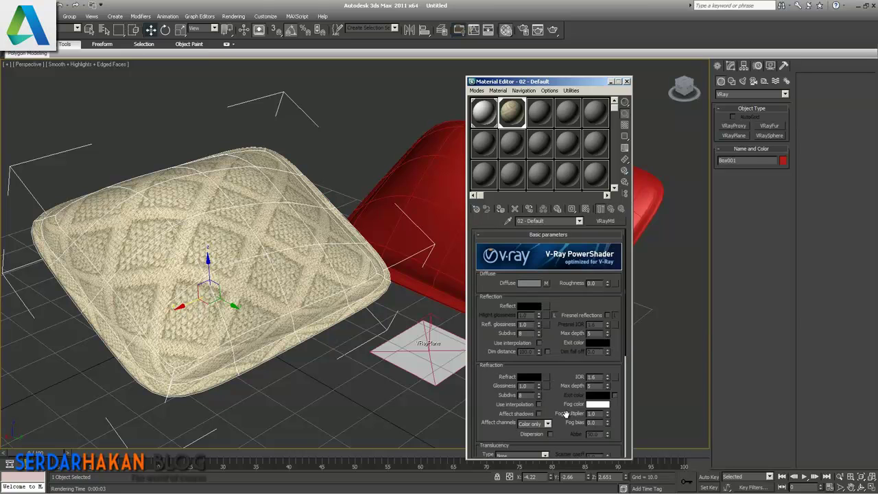
pyautogui.moveTo(488, 403); pyautogui.dragTo(506, 234)
pyautogui.click(565, 395)
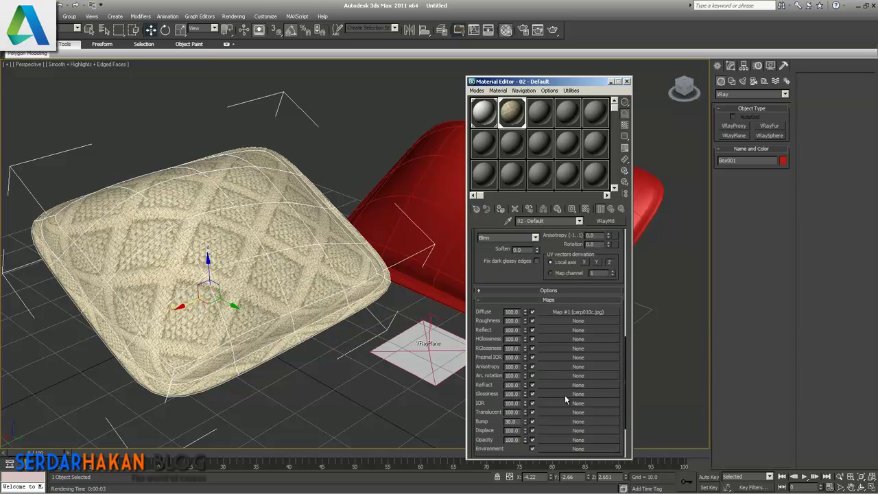
pyautogui.click(577, 421)
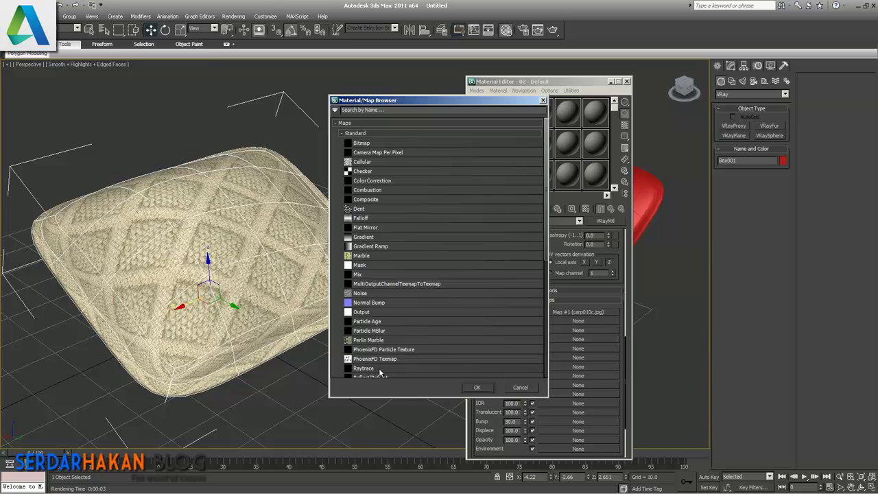
# Load carp010b.jpg as the knit material's bump bitmap
pyautogui.doubleClick(361, 142)
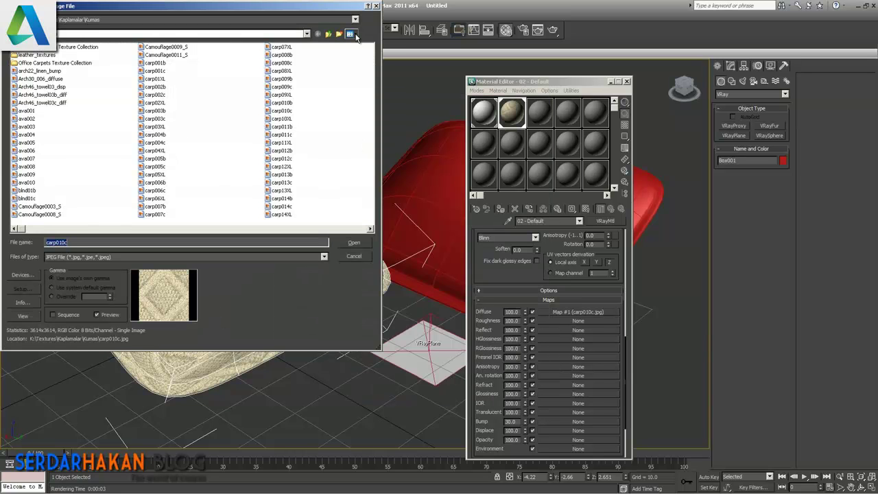
pyautogui.click(350, 33)
pyautogui.click(363, 53)
pyautogui.click(311, 182)
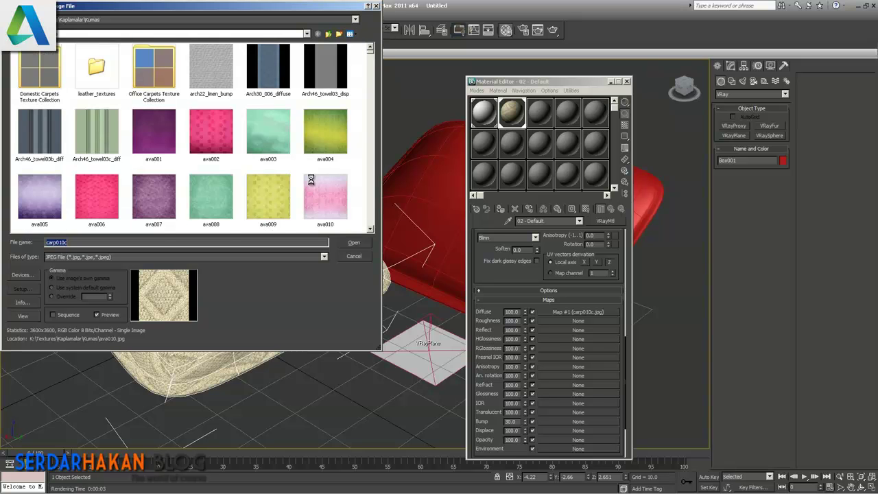
pyautogui.scroll(-5, 313, 182)
pyautogui.scroll(-3, 315, 181)
pyautogui.scroll(-3, 316, 180)
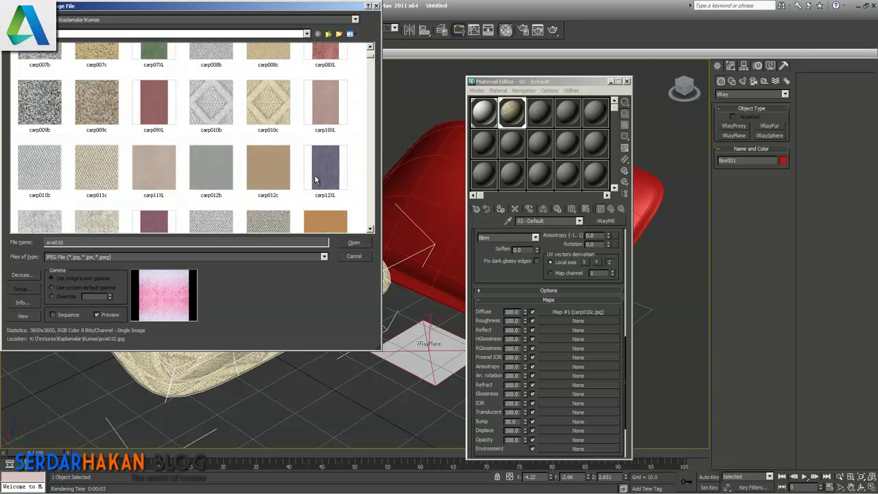
pyautogui.doubleClick(215, 117)
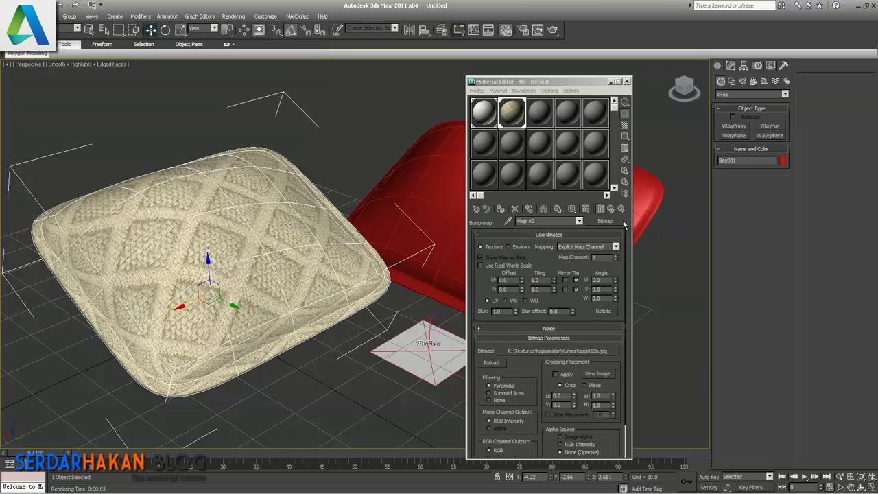
# Check the diffuse tiling of 3.0 and set the bump map tiling to 3.0 to match
pyautogui.click(610, 209)
pyautogui.click(568, 314)
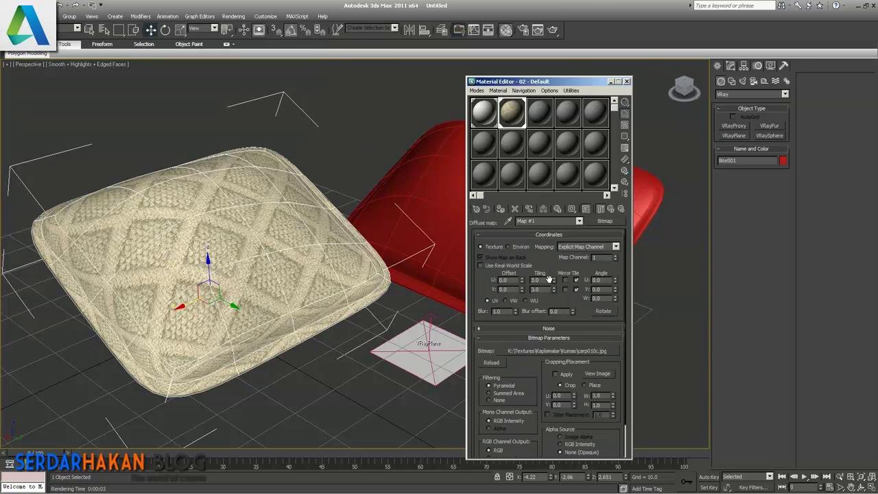
pyautogui.click(610, 208)
pyautogui.click(587, 420)
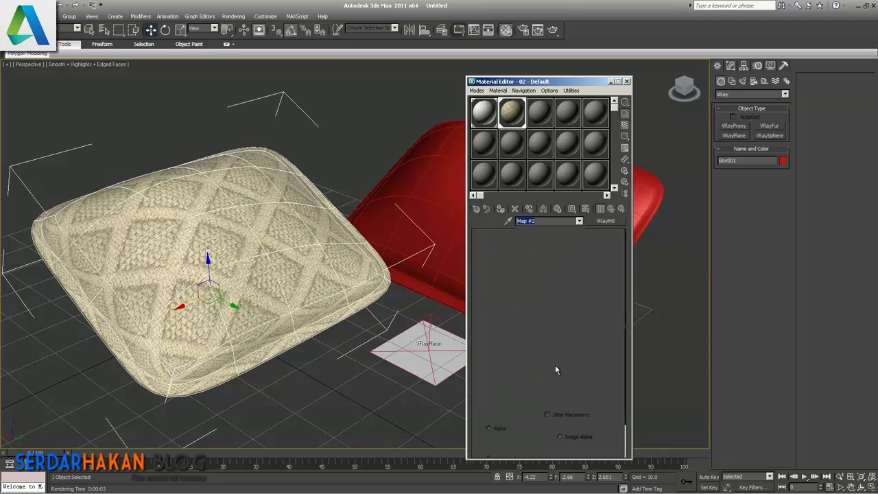
pyautogui.doubleClick(539, 281)
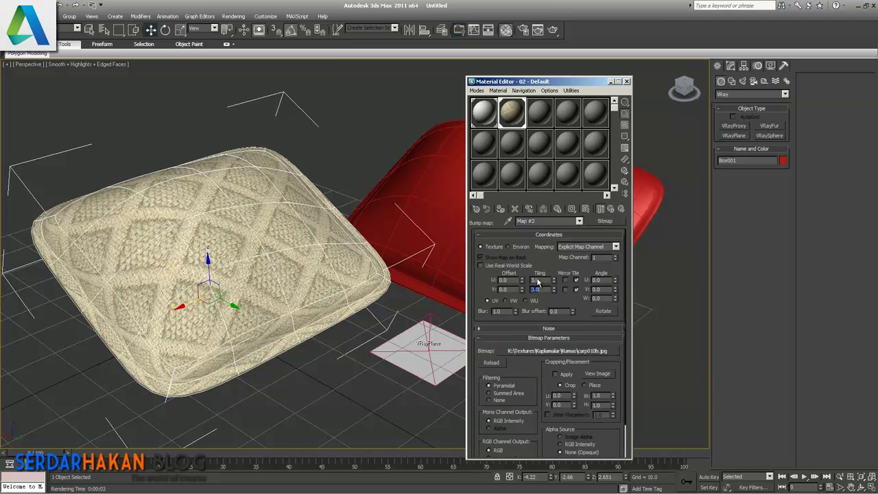
pyautogui.click(610, 210)
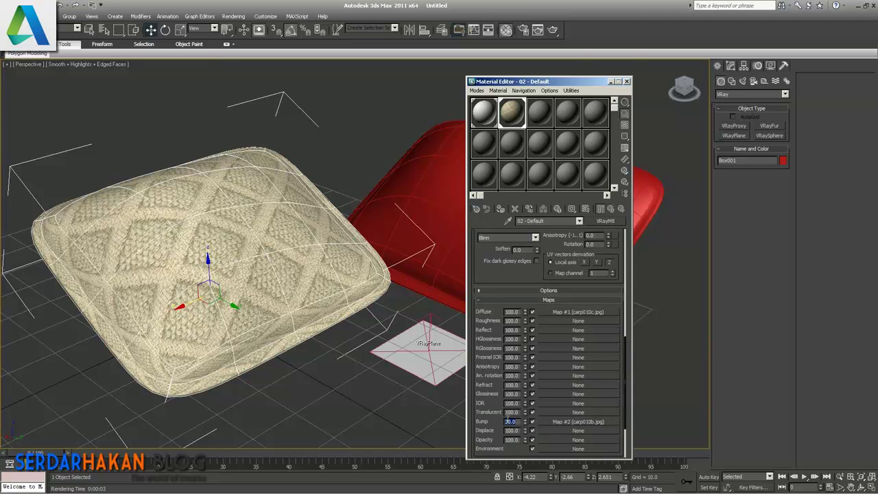
# Make the third material slot a VRayMtl
pyautogui.click(531, 122)
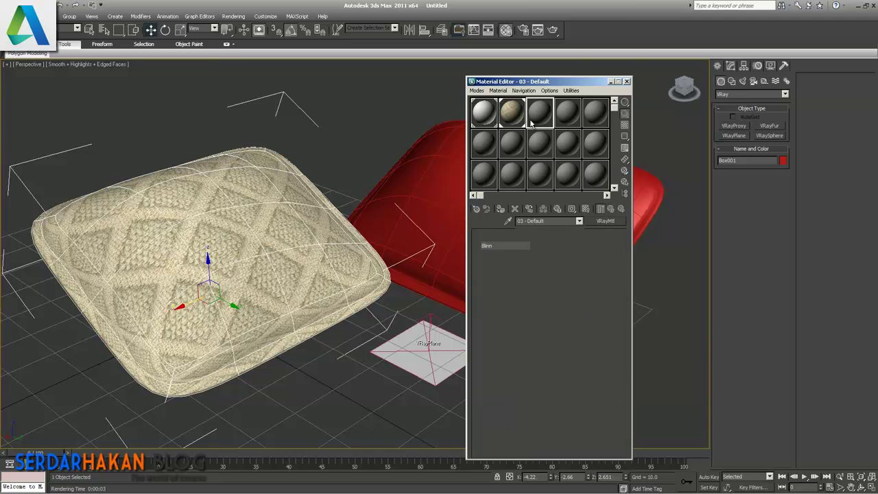
pyautogui.click(606, 220)
pyautogui.doubleClick(367, 371)
# Load the yellow ava009.jpg texture as the new material's diffuse bitmap
pyautogui.click(530, 283)
pyautogui.click(363, 136)
pyautogui.click(553, 283)
pyautogui.doubleClick(365, 145)
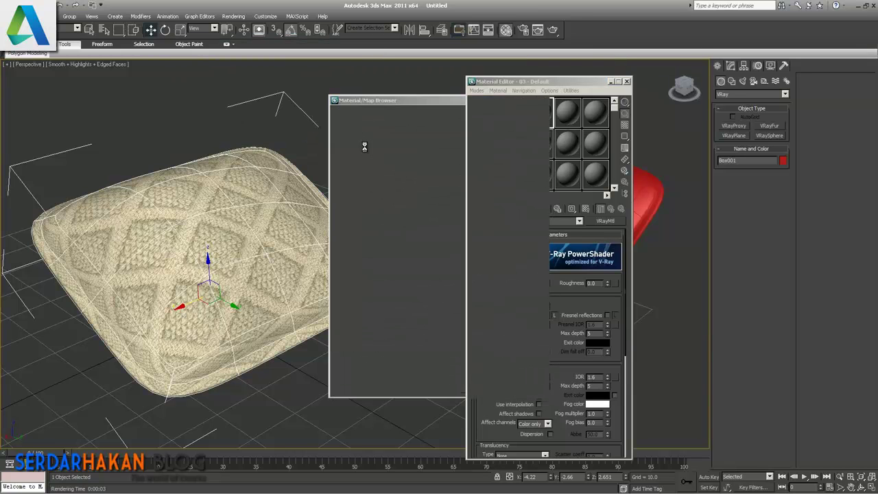
pyautogui.click(352, 38)
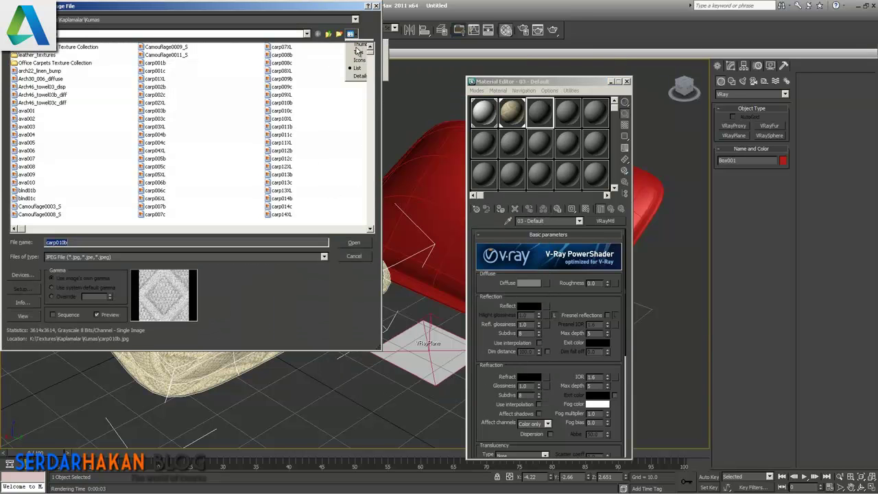
pyautogui.click(359, 47)
pyautogui.click(284, 197)
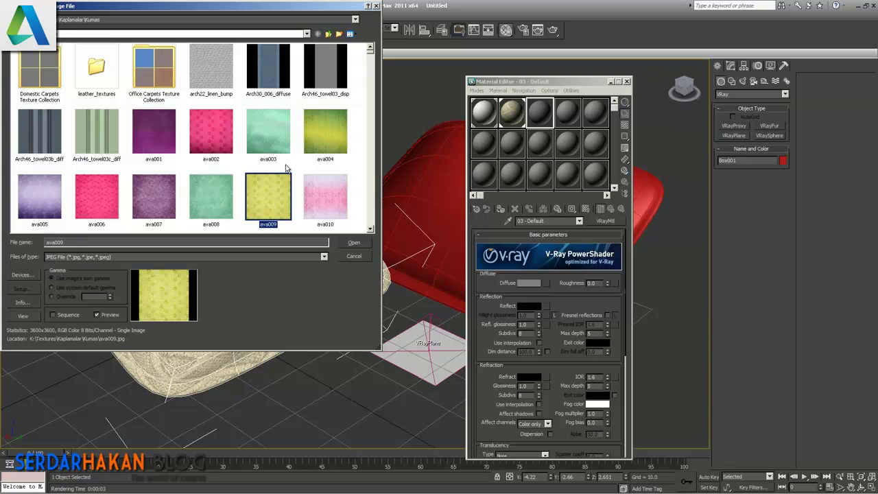
pyautogui.doubleClick(281, 198)
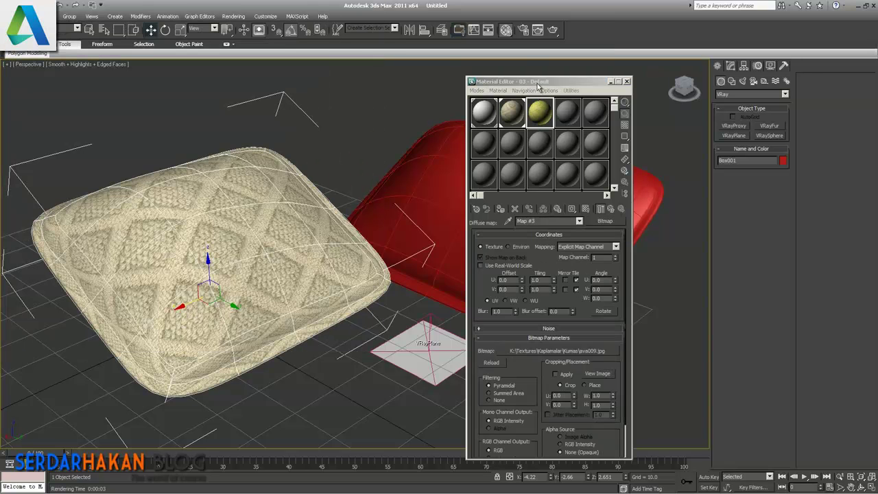
# Apply the ava009 material to the red pillow and tile it 2.0 in U and V
pyautogui.moveTo(521, 81); pyautogui.dragTo(681, 91)
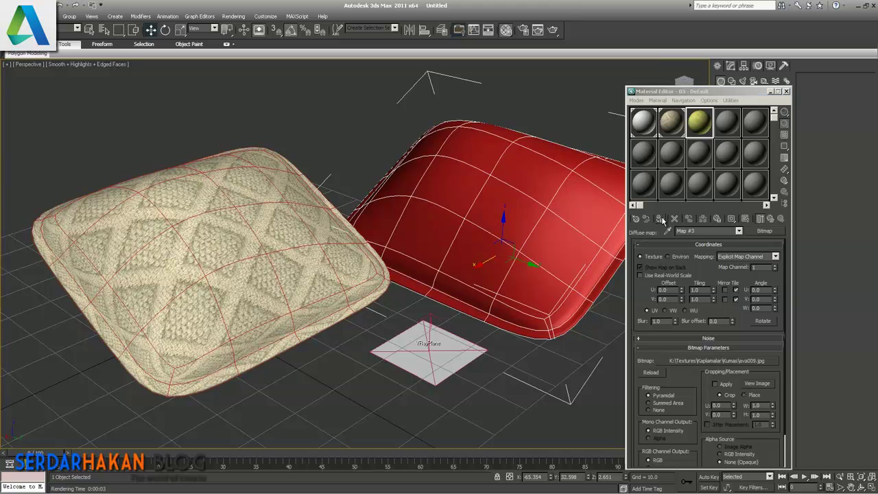
pyautogui.click(660, 219)
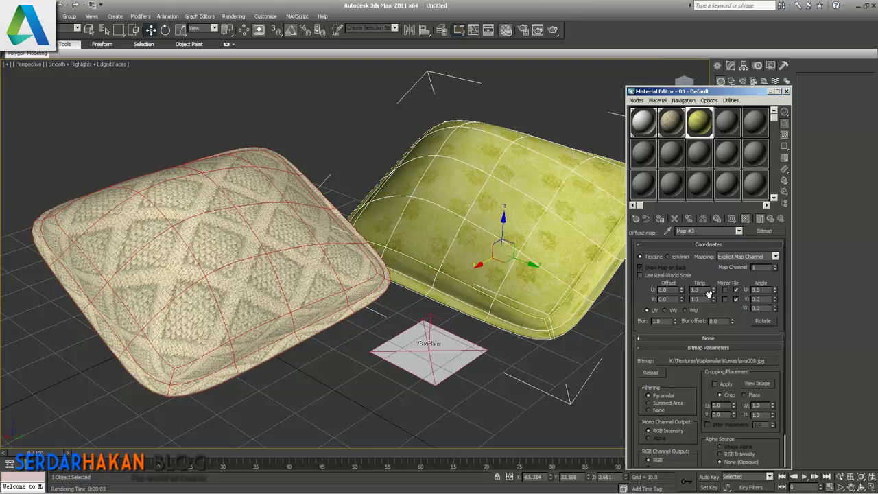
pyautogui.click(703, 290)
pyautogui.write('2')
pyautogui.press('Tab')
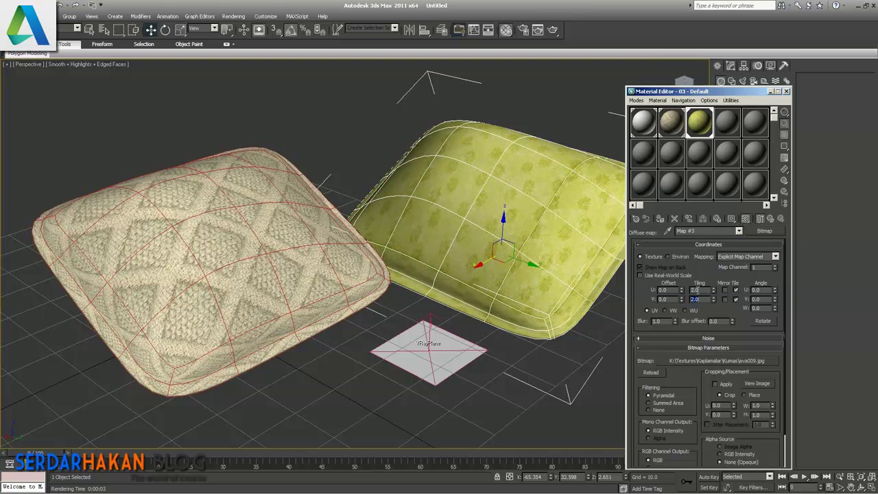
pyautogui.write('2')
pyautogui.press('Return')
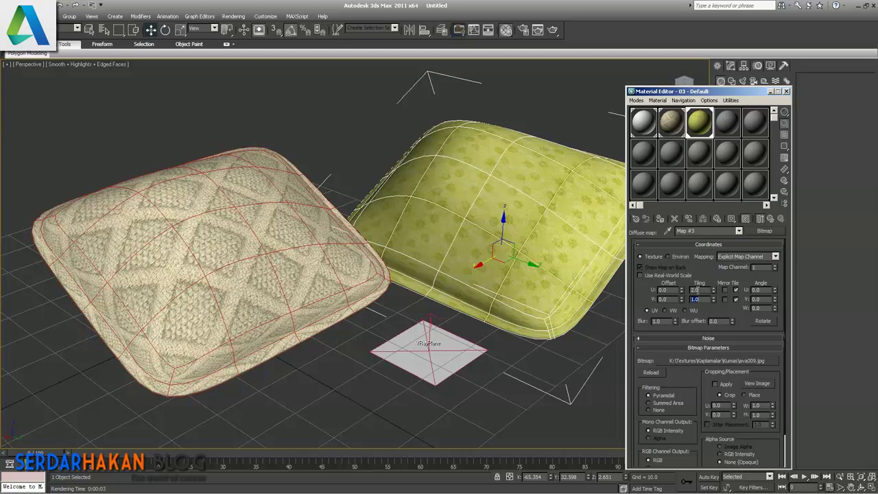
pyautogui.press('Return')
pyautogui.write('2')
pyautogui.press('Return')
pyautogui.click(379, 336)
# Render the cream knit and yellow floral pillows on the white floor with V-Ray
pyautogui.hotkey('shift', 'q')
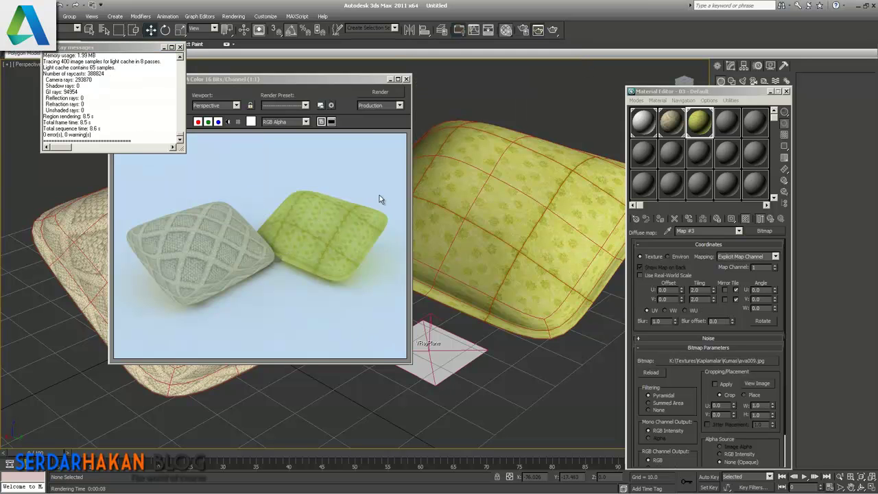
# Close the render and swap the pillow's diffuse bitmap for the navy floral cloth04 texture
pyautogui.click(406, 79)
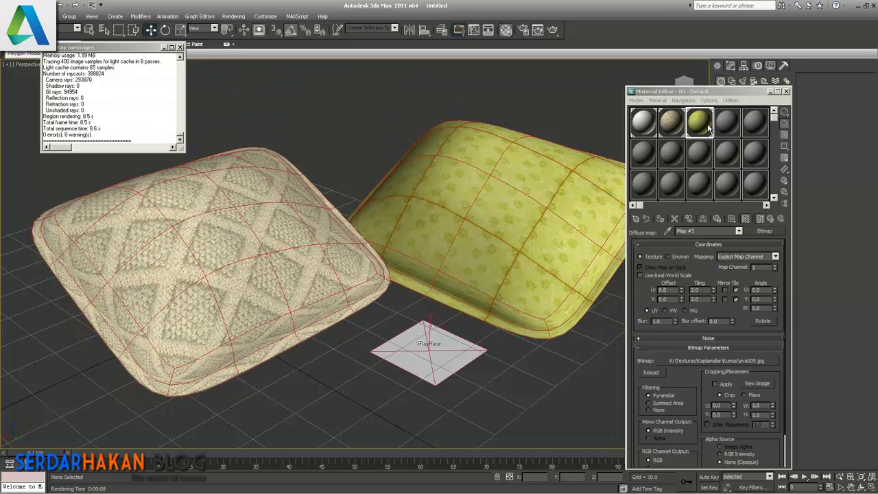
pyautogui.click(742, 361)
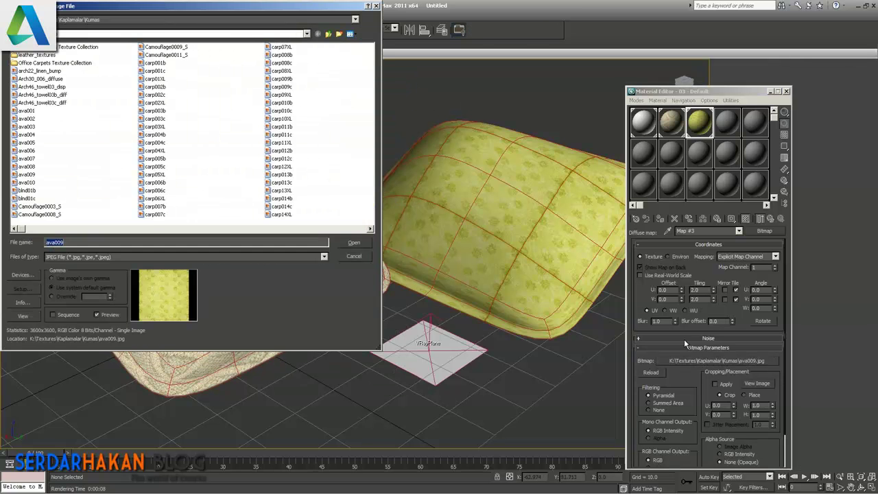
pyautogui.click(350, 33)
pyautogui.click(360, 40)
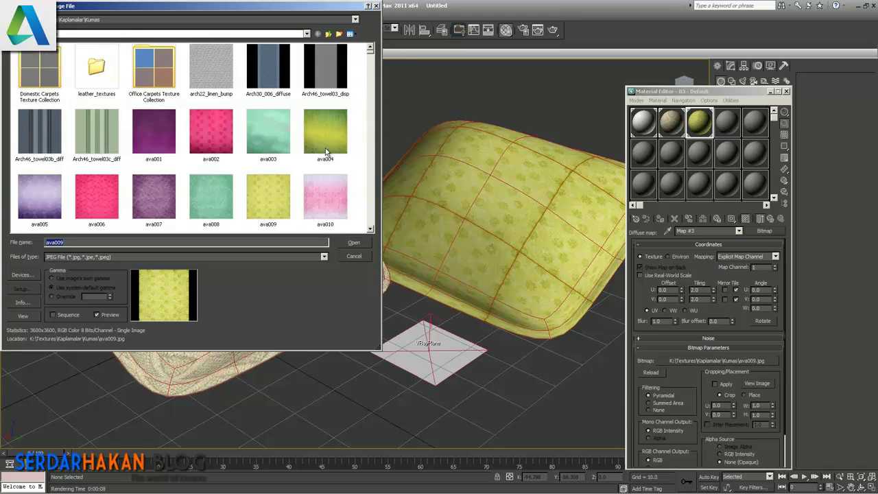
pyautogui.click(321, 174)
pyautogui.scroll(-2, 323, 173)
pyautogui.scroll(-5, 327, 171)
pyautogui.scroll(-2, 328, 171)
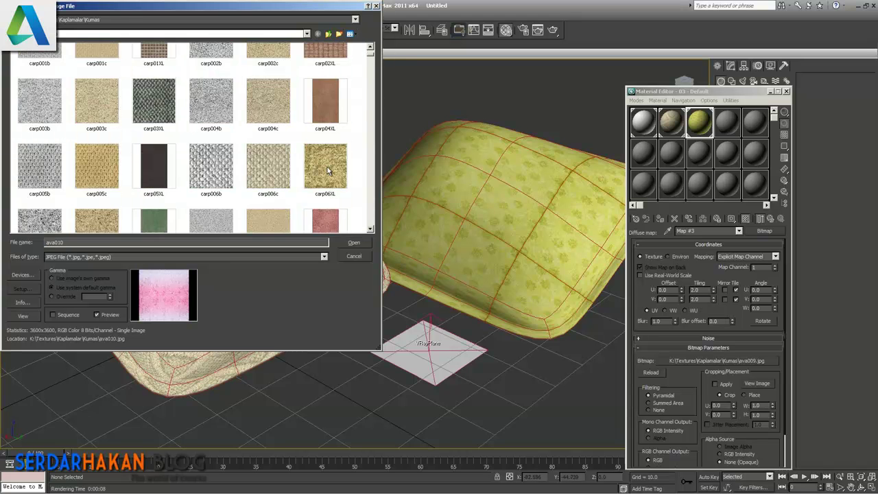
pyautogui.scroll(-2, 328, 171)
pyautogui.scroll(-2, 327, 171)
pyautogui.scroll(-2, 327, 171)
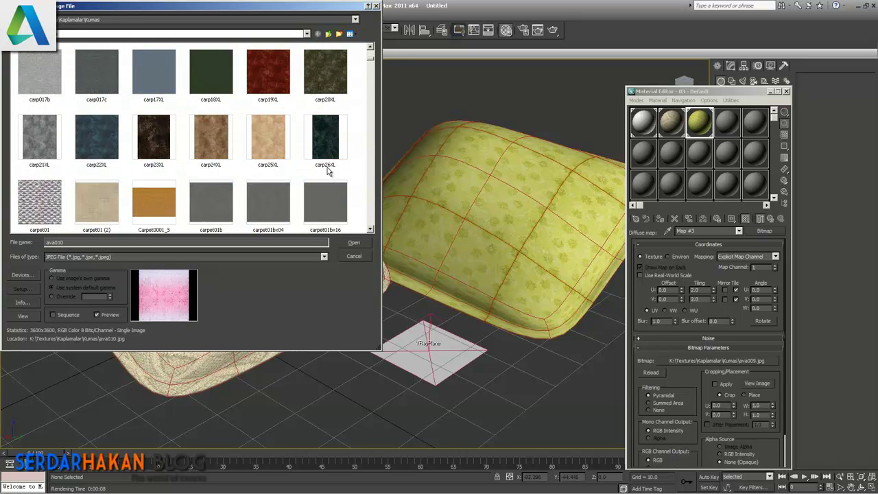
pyautogui.scroll(-3, 327, 171)
pyautogui.scroll(-3, 328, 170)
pyautogui.scroll(-3, 327, 171)
pyautogui.scroll(-3, 328, 171)
pyautogui.scroll(-3, 328, 171)
pyautogui.scroll(-3, 328, 170)
pyautogui.scroll(-3, 328, 171)
pyautogui.scroll(-3, 328, 171)
pyautogui.scroll(-3, 328, 171)
pyautogui.scroll(-3, 329, 170)
pyautogui.scroll(-3, 328, 171)
pyautogui.scroll(-3, 328, 171)
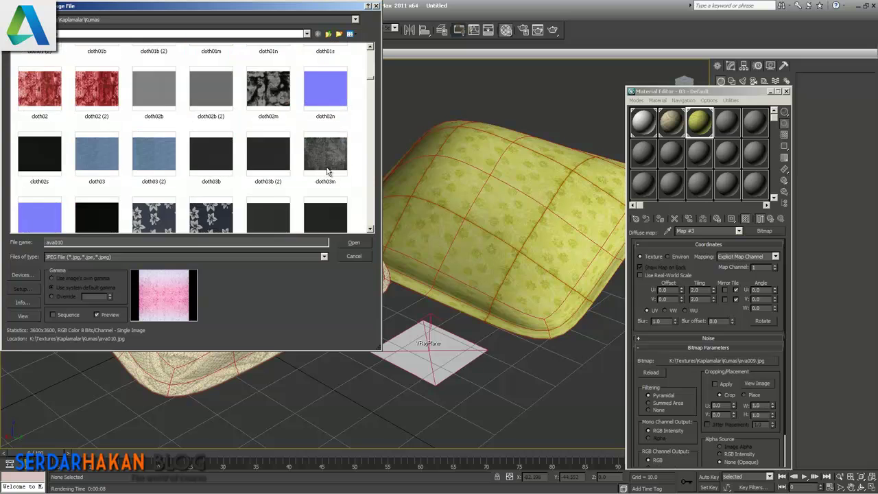
pyautogui.scroll(-3, 328, 171)
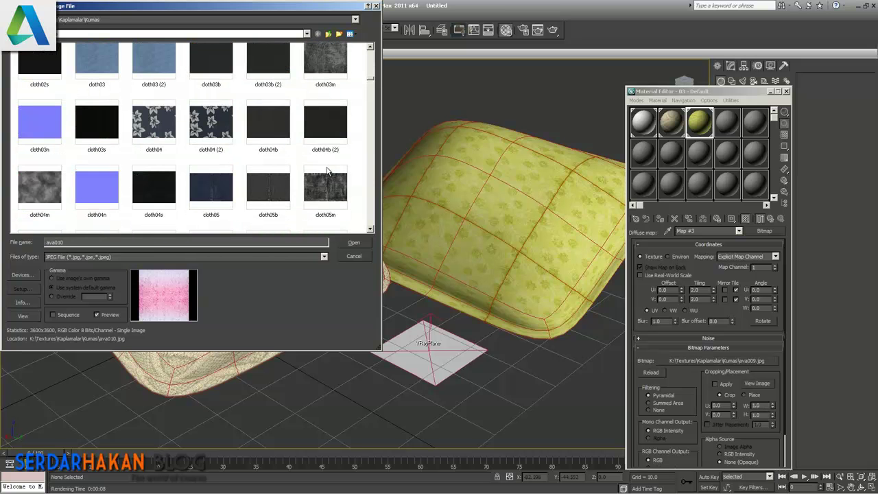
pyautogui.doubleClick(166, 124)
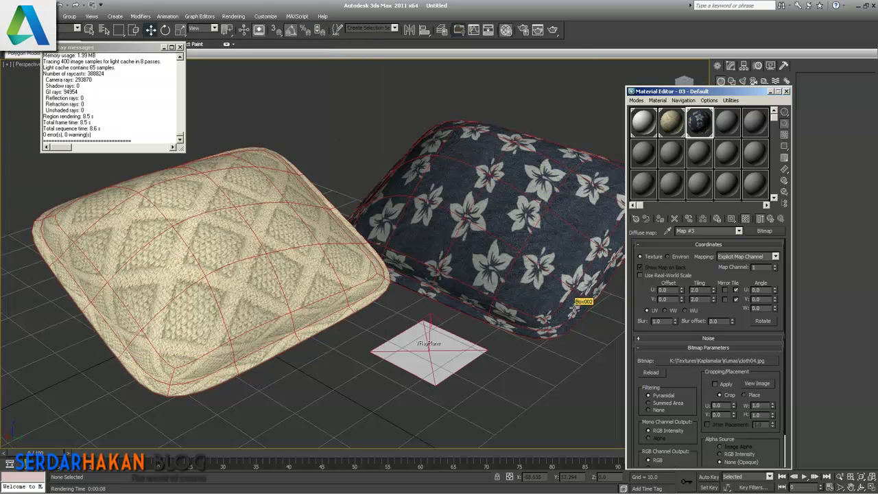
# Render the cream knit and navy floral pillows with V-Ray, then close the frame buffer and messages log
pyautogui.hotkey('shift', 'q')
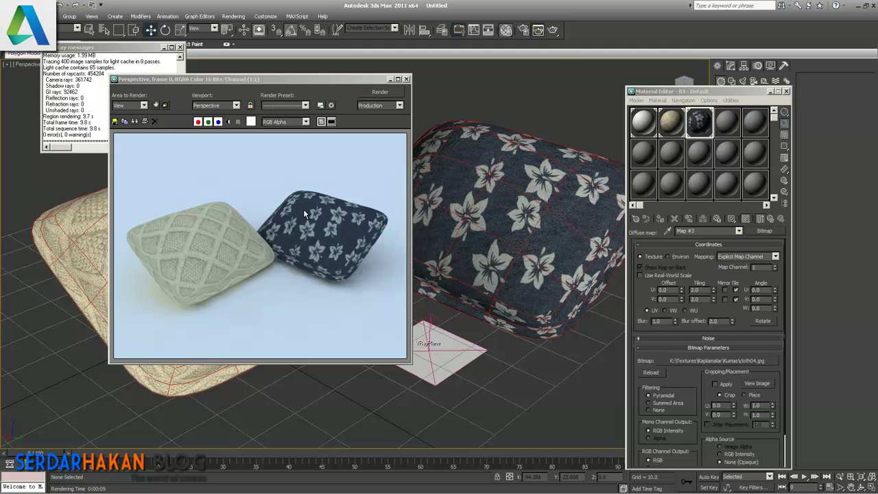
pyautogui.click(407, 79)
pyautogui.click(179, 47)
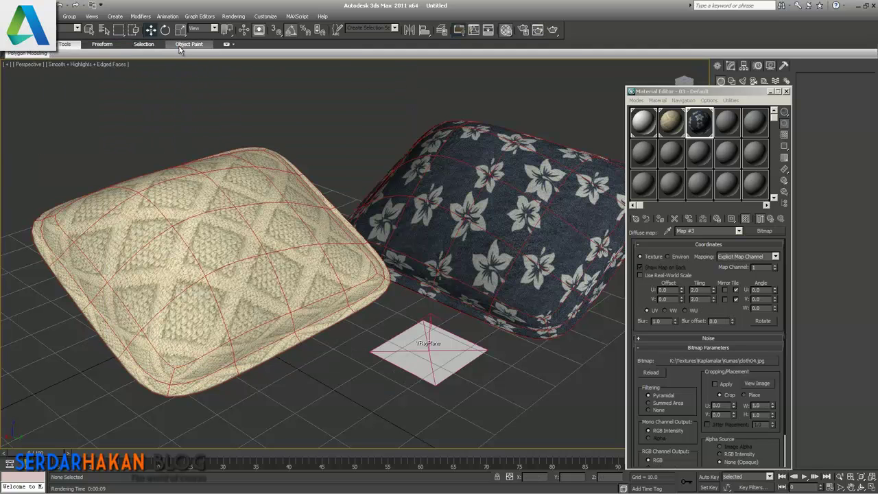